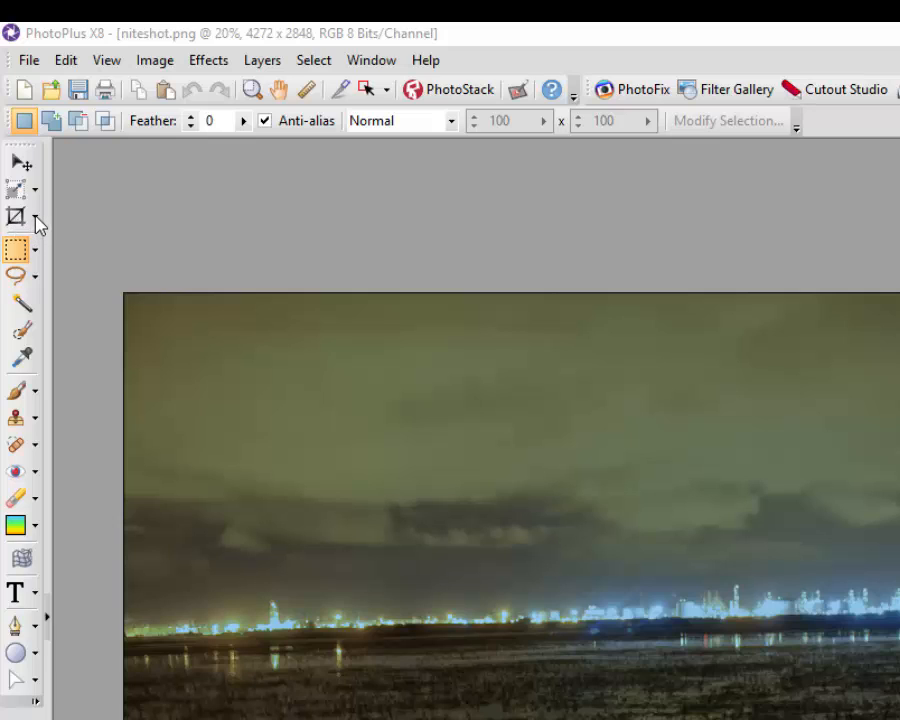
Straighten the photo with the Straighten Tool along the city-light horizon from edge to edge, cropping the canvas.
{"action": "left_click", "coordinate": [35, 220]}
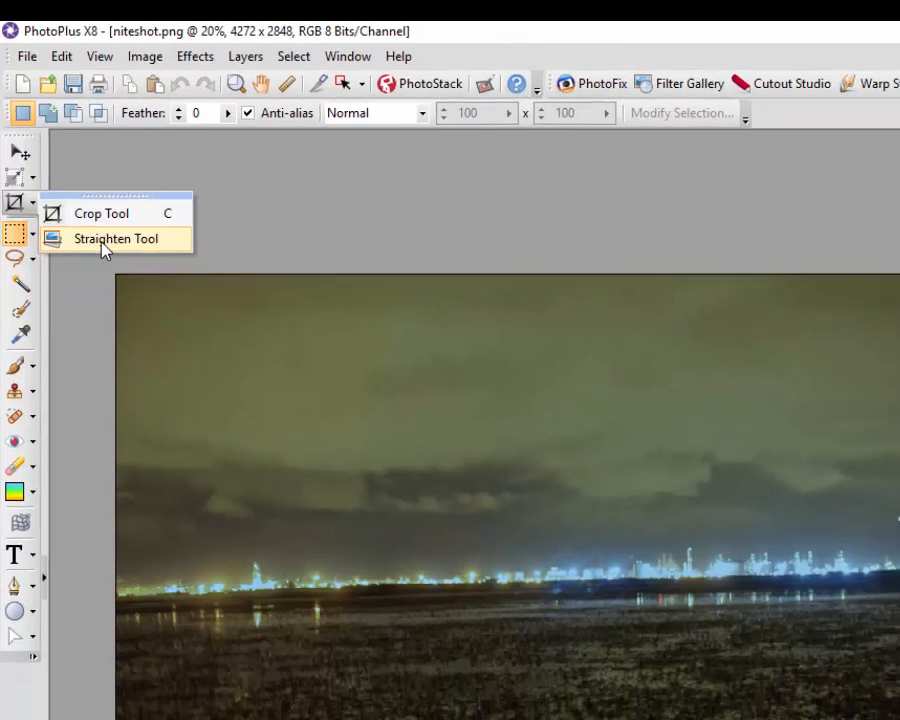
{"action": "left_click", "coordinate": [110, 257]}
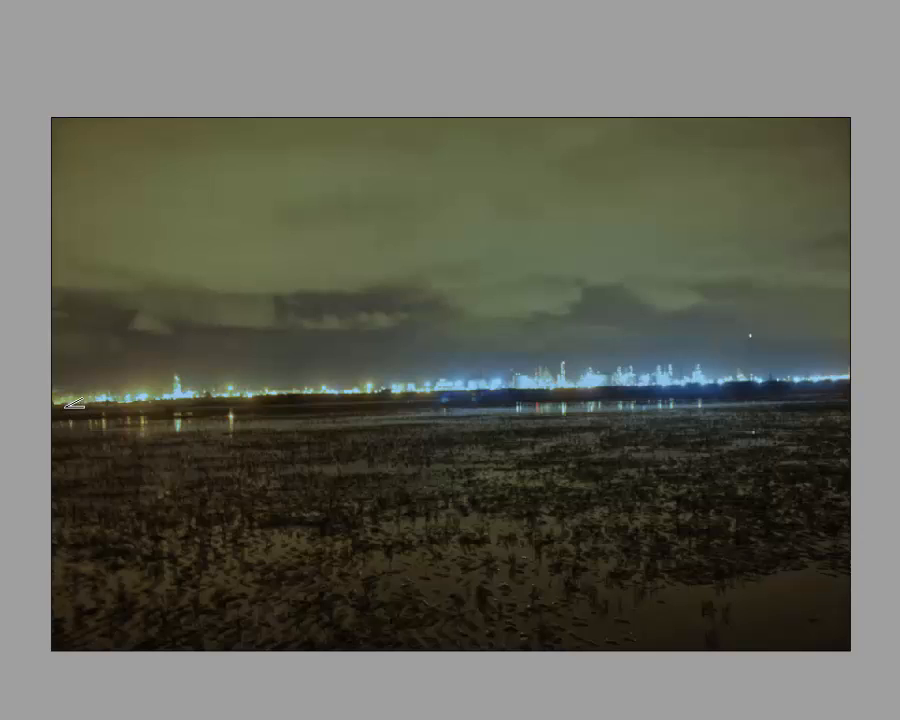
{"action": "mouse_move", "coordinate": [66, 405]}
{"action": "left_mouse_down"}
{"action": "mouse_move", "coordinate": [680, 401]}
{"action": "mouse_move", "coordinate": [848, 383]}
{"action": "left_mouse_up"}
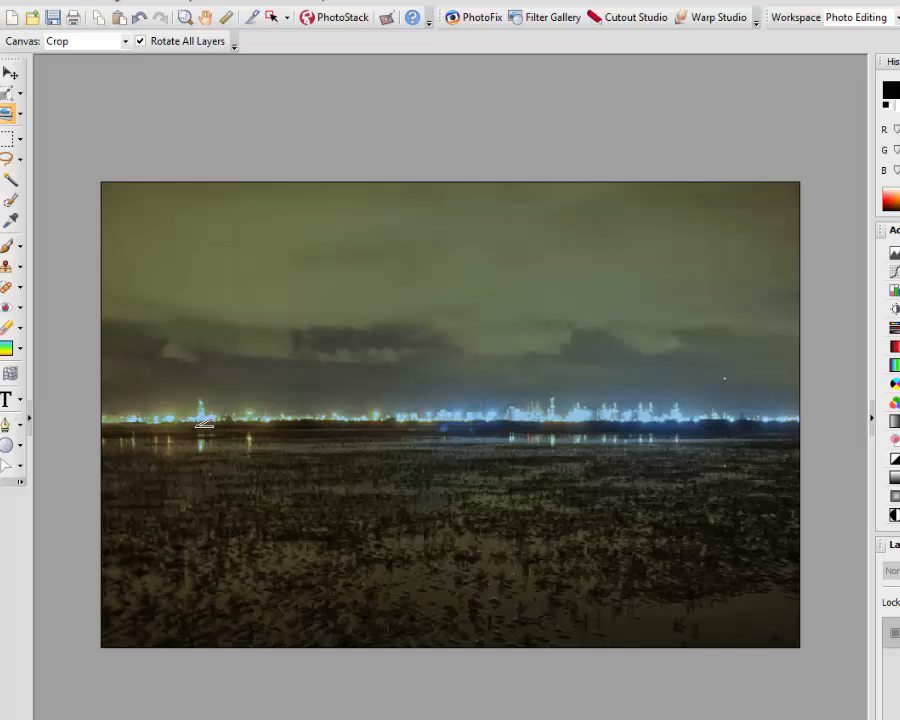
{"action": "left_click", "coordinate": [19, 118]}
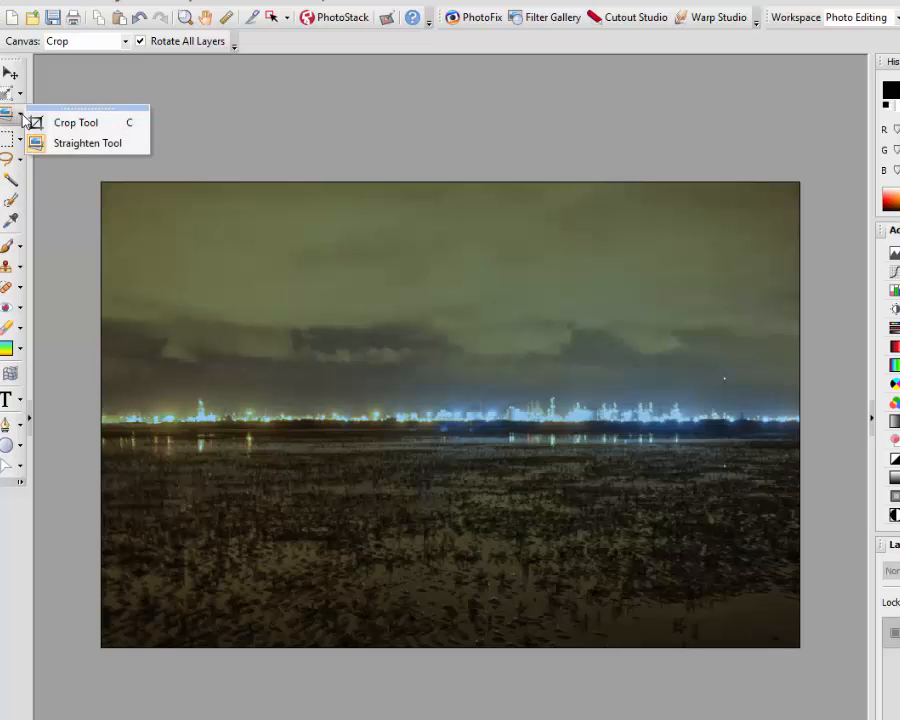
{"action": "left_click", "coordinate": [83, 123]}
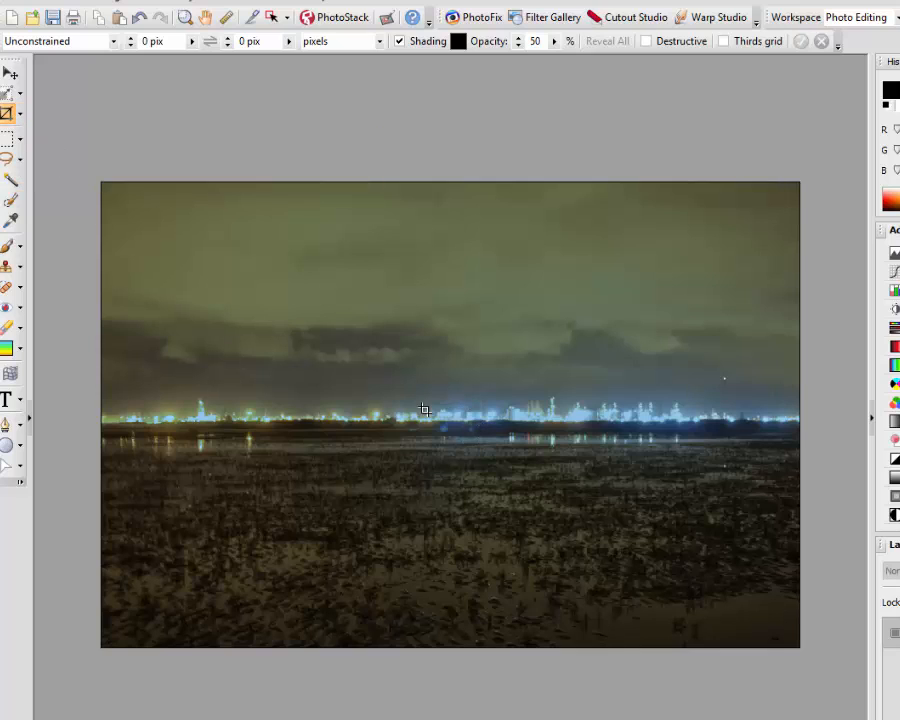
{"action": "left_click", "coordinate": [8, 140]}
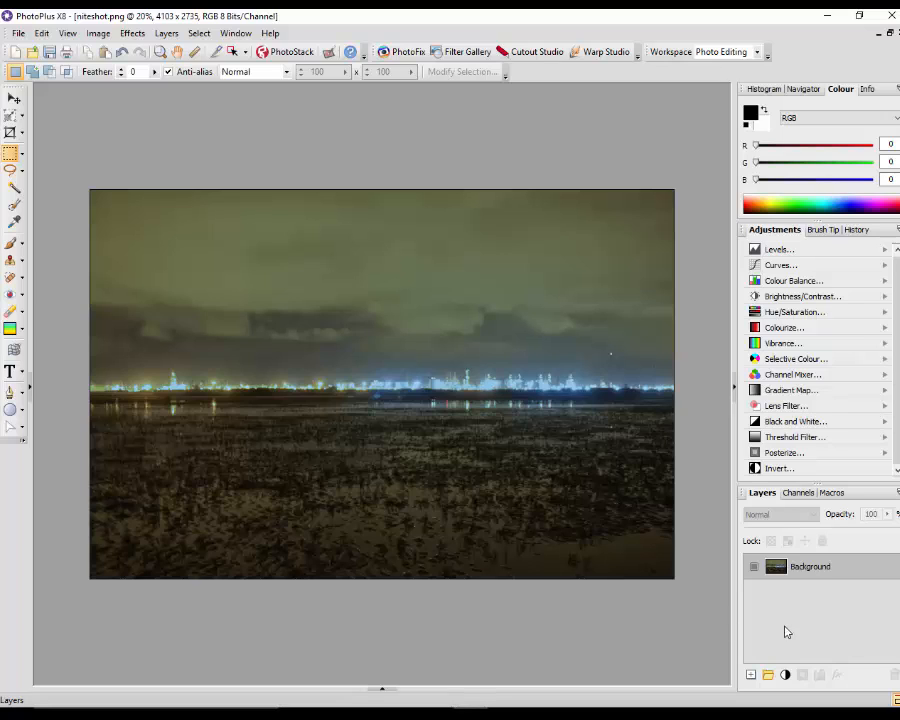
Add a Curves adjustment with a shadow point at input 64, output 61 and a highlight point at input 195, output 190.
{"action": "left_click", "coordinate": [799, 268]}
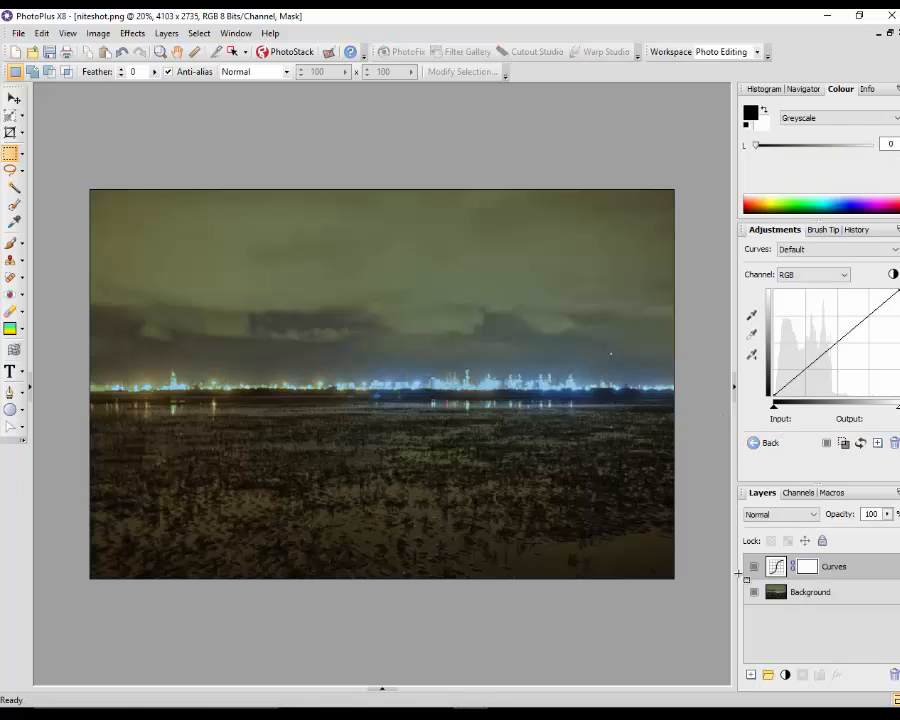
{"action": "left_click", "coordinate": [796, 370]}
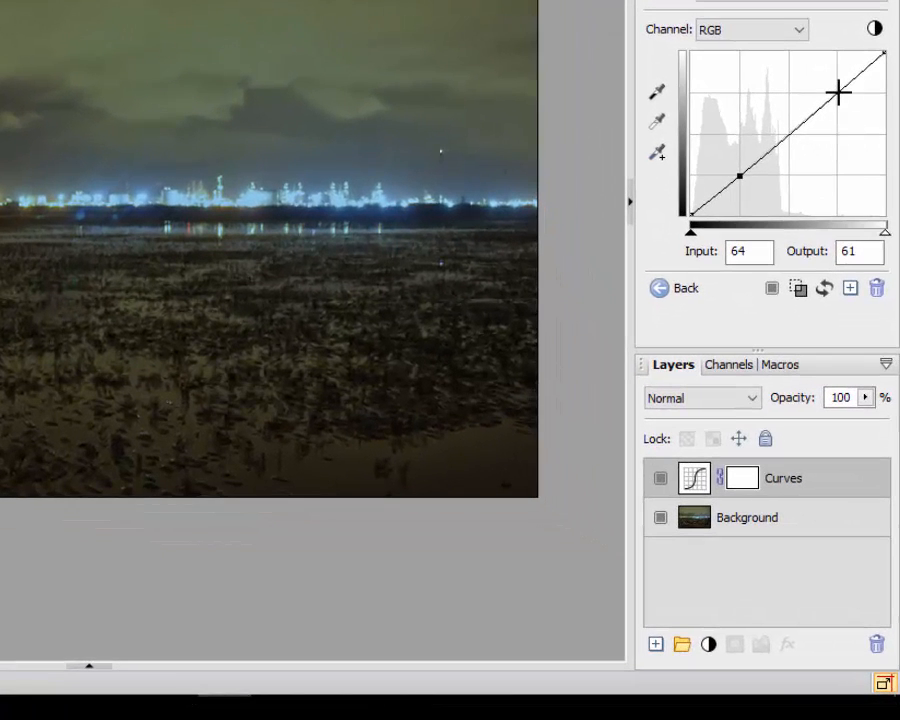
{"action": "left_click", "coordinate": [838, 92]}
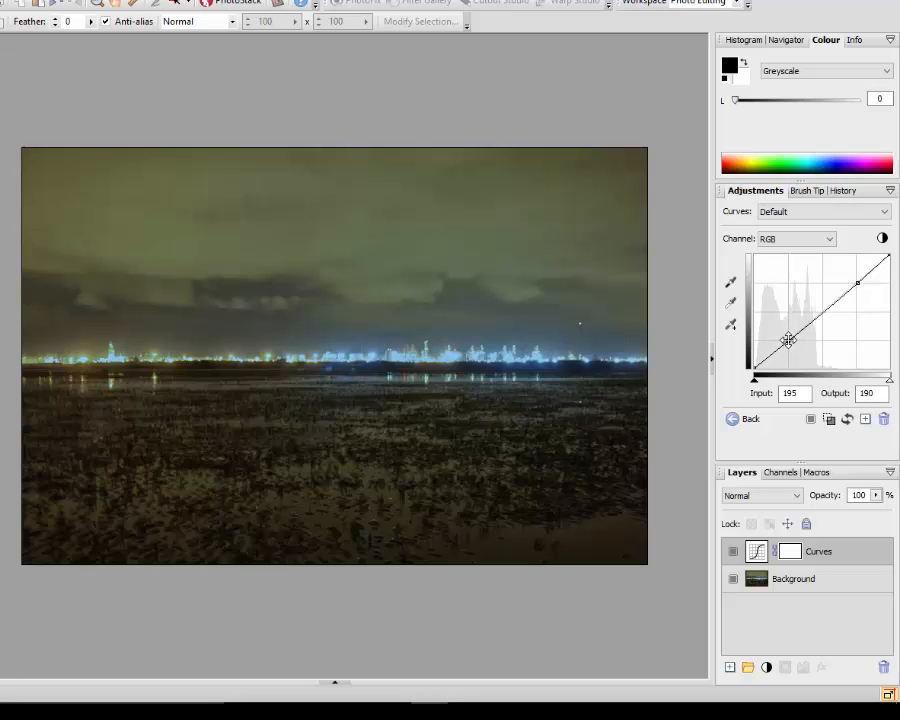
Shape the RGB curve with the shadow point at 73/44, the highlight point at 188/199 and a new midtone point at 138/105.
{"action": "left_click_drag", "start_coordinate": [788, 340], "coordinate": [792, 348]}
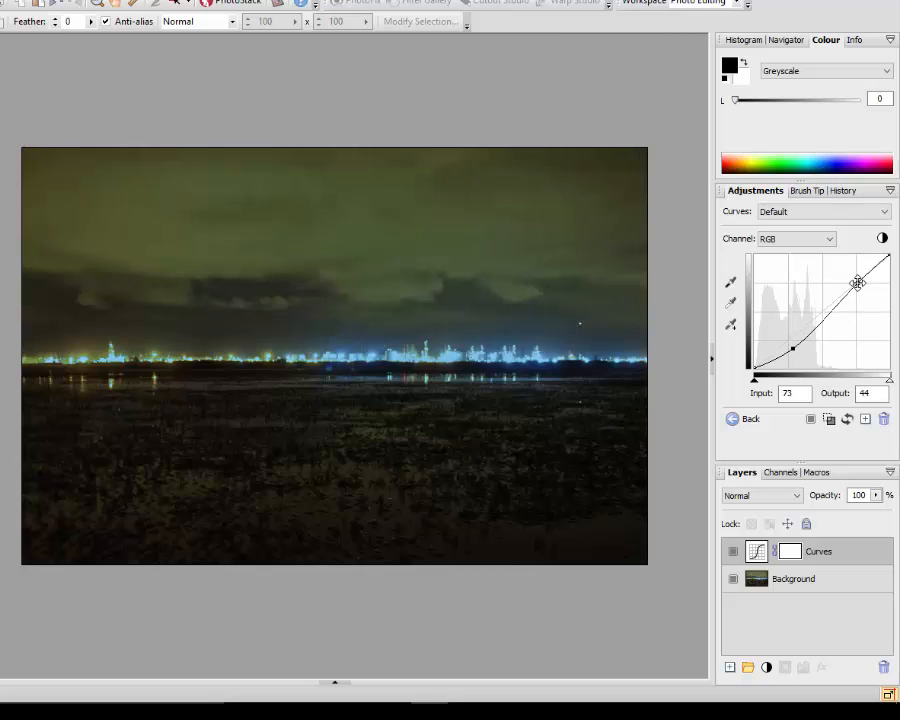
{"action": "left_click_drag", "start_coordinate": [857, 283], "coordinate": [853, 279]}
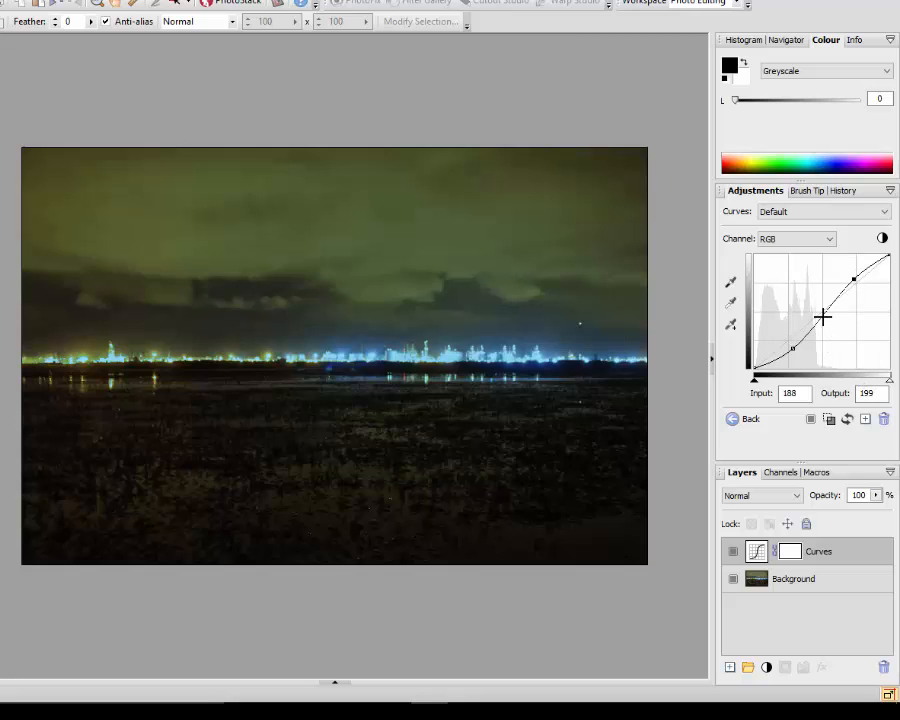
{"action": "left_click", "coordinate": [822, 317]}
{"action": "left_click_drag", "start_coordinate": [822, 317], "coordinate": [827, 321]}
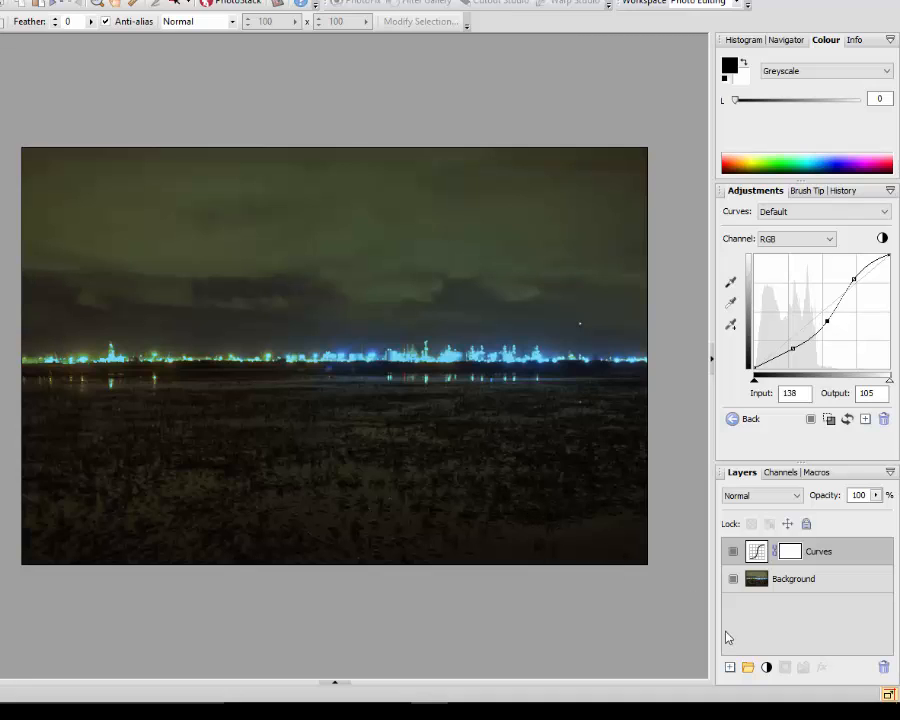
Add a Levels adjustment layer and paint its mask black over the foreground below the horizon with a 1100-size brush.
{"action": "left_click", "coordinate": [767, 667]}
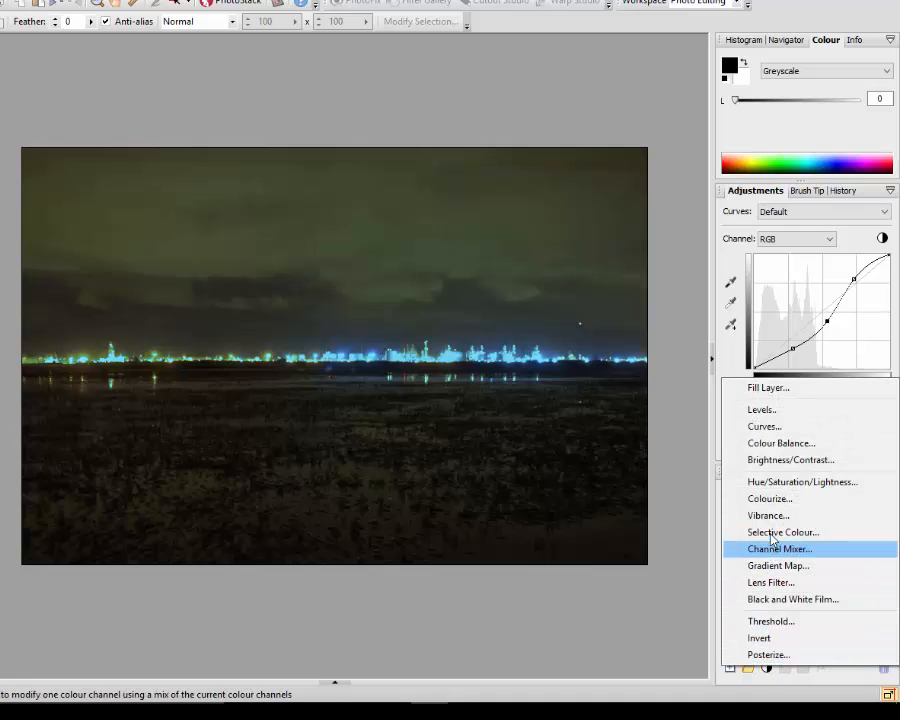
{"action": "left_click", "coordinate": [764, 411]}
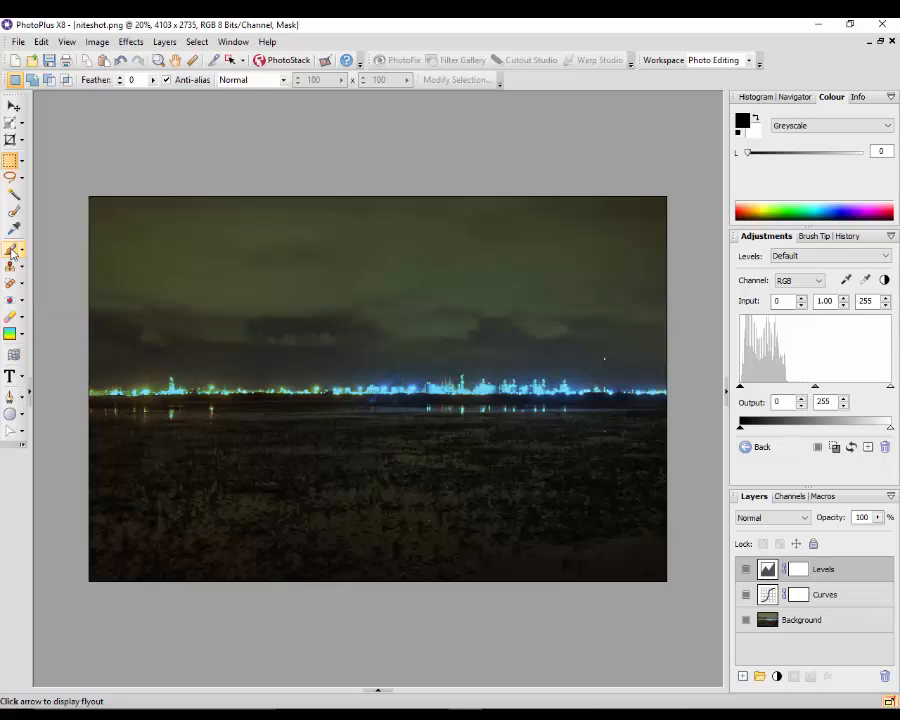
{"action": "left_click", "coordinate": [11, 251]}
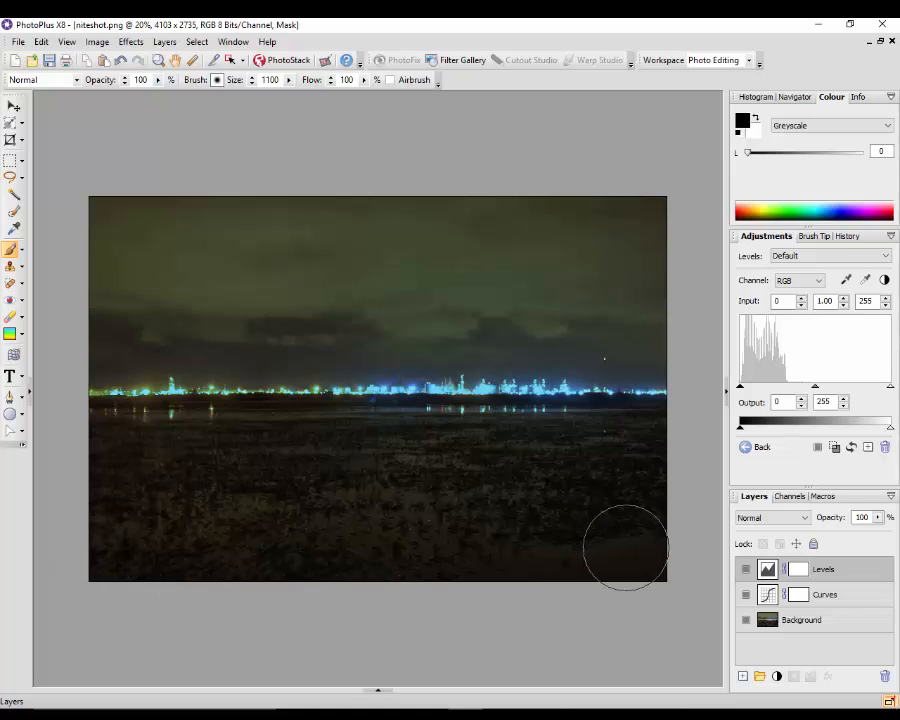
{"action": "left_click_drag", "start_coordinate": [626, 548], "coordinate": [609, 530]}
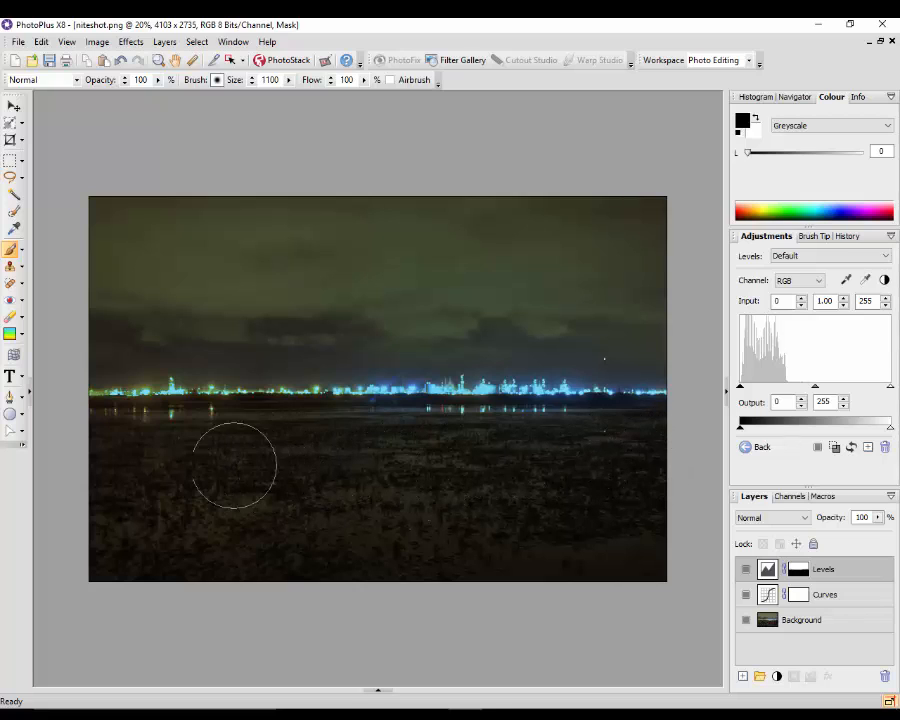
Darken the sky by setting the Levels layer's midtone input to 0.718.
{"action": "left_click", "coordinate": [768, 572]}
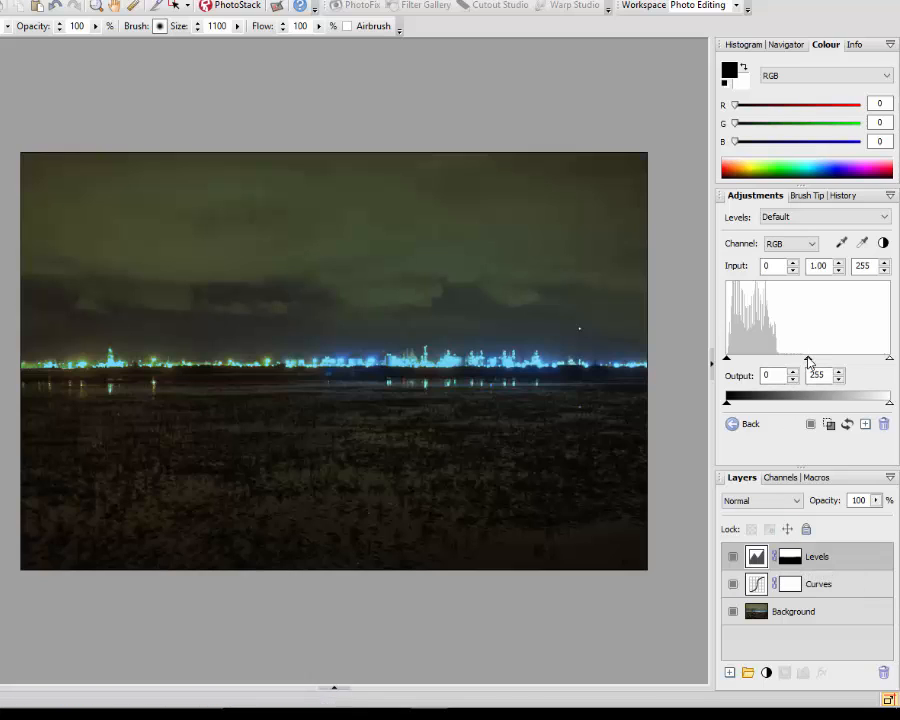
{"action": "left_click_drag", "start_coordinate": [809, 362], "coordinate": [808, 362]}
{"action": "mouse_move", "coordinate": [805, 362]}
{"action": "left_mouse_down"}
{"action": "mouse_move", "coordinate": [780, 362]}
{"action": "mouse_move", "coordinate": [807, 362]}
{"action": "left_mouse_up"}
{"action": "left_click_drag", "start_coordinate": [811, 362], "coordinate": [819, 363]}
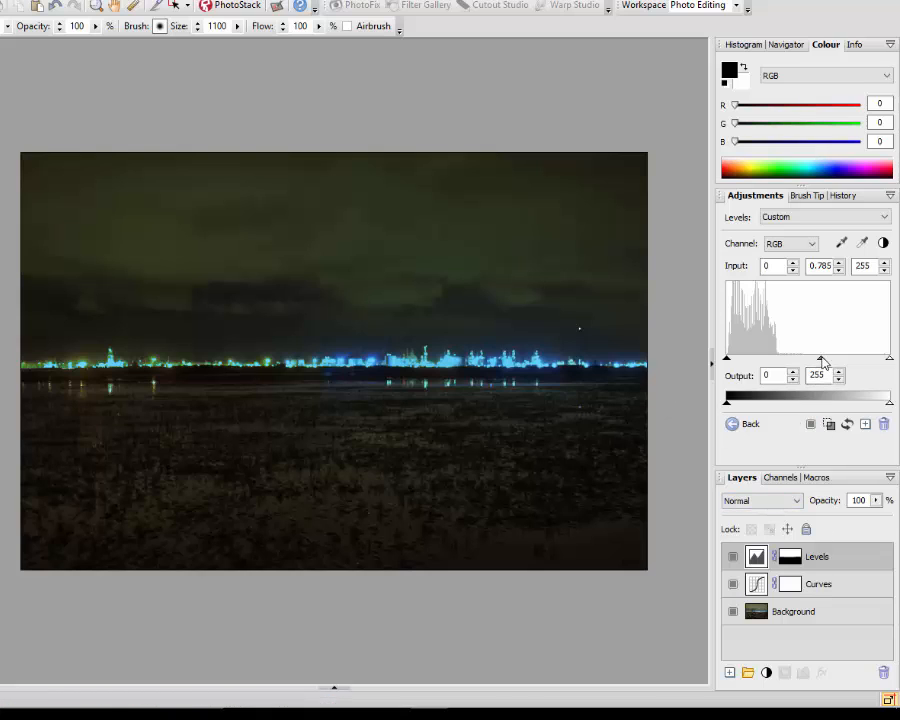
{"action": "left_click_drag", "start_coordinate": [826, 363], "coordinate": [828, 365]}
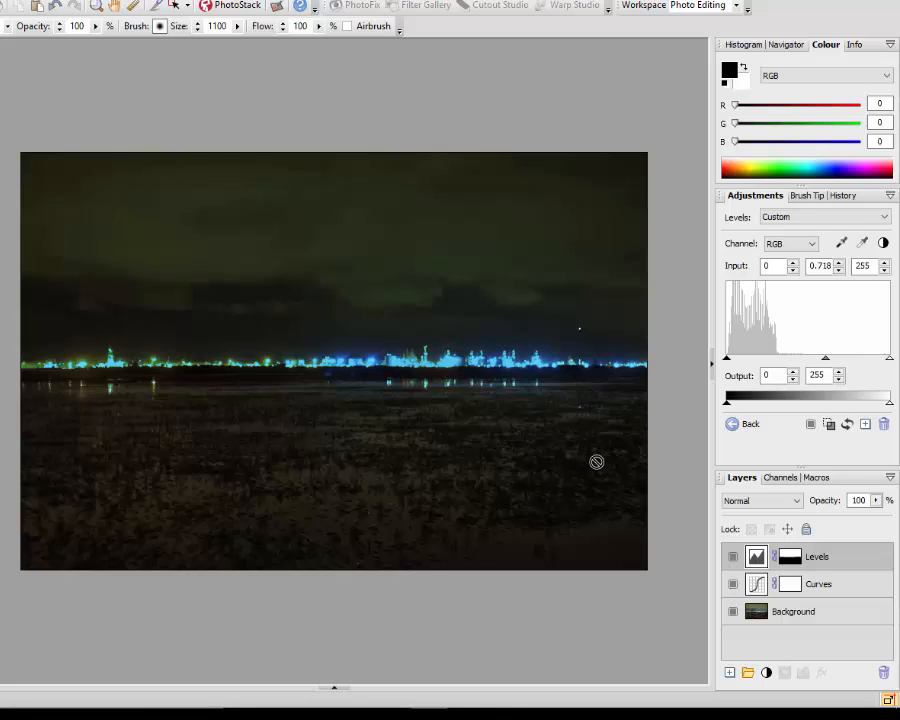
Add a Brightness/Contrast adjustment layer with brightness -3 and contrast -5.
{"action": "left_click", "coordinate": [768, 675]}
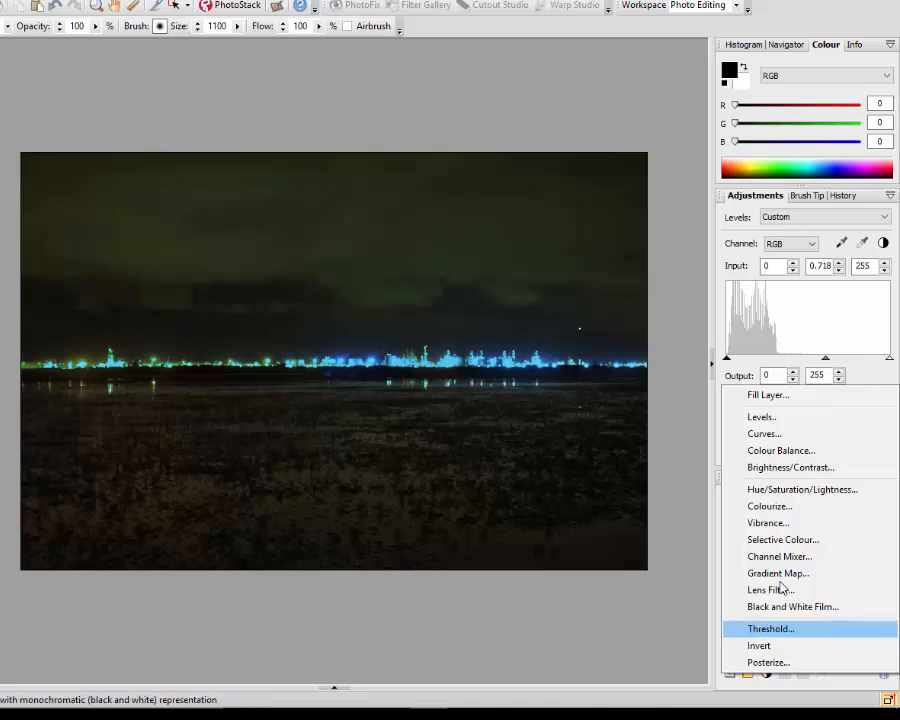
{"action": "left_click", "coordinate": [783, 472]}
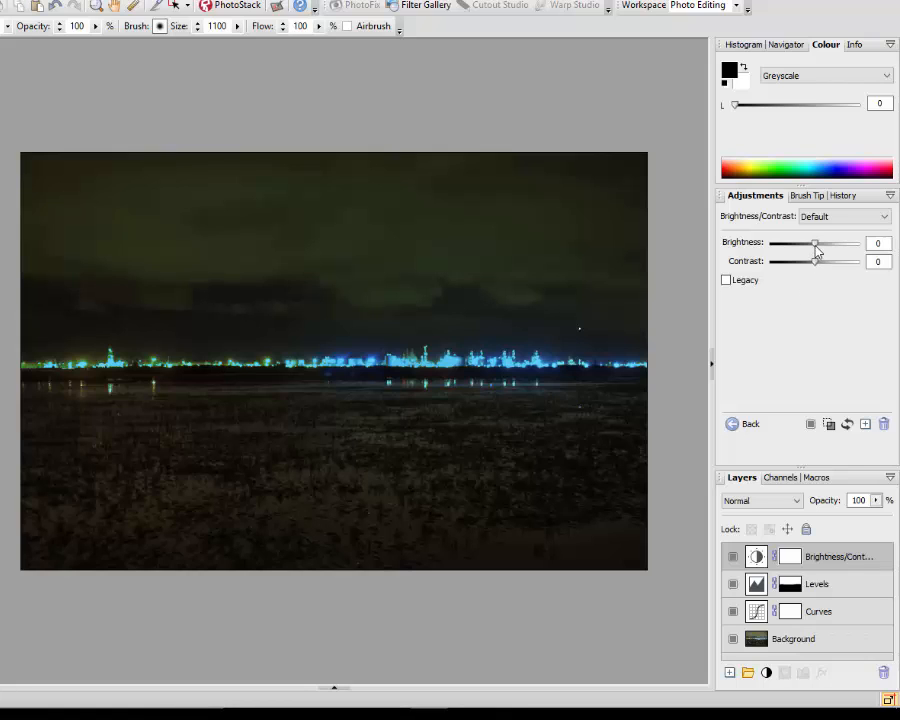
{"action": "mouse_move", "coordinate": [814, 244]}
{"action": "left_mouse_down"}
{"action": "mouse_move", "coordinate": [792, 250]}
{"action": "mouse_move", "coordinate": [843, 253]}
{"action": "mouse_move", "coordinate": [817, 253]}
{"action": "left_mouse_up"}
{"action": "left_click_drag", "start_coordinate": [817, 253], "coordinate": [815, 254]}
{"action": "mouse_move", "coordinate": [815, 249]}
{"action": "left_mouse_down"}
{"action": "mouse_move", "coordinate": [830, 251]}
{"action": "mouse_move", "coordinate": [813, 254]}
{"action": "left_mouse_up"}
{"action": "left_click_drag", "start_coordinate": [815, 266], "coordinate": [815, 267]}
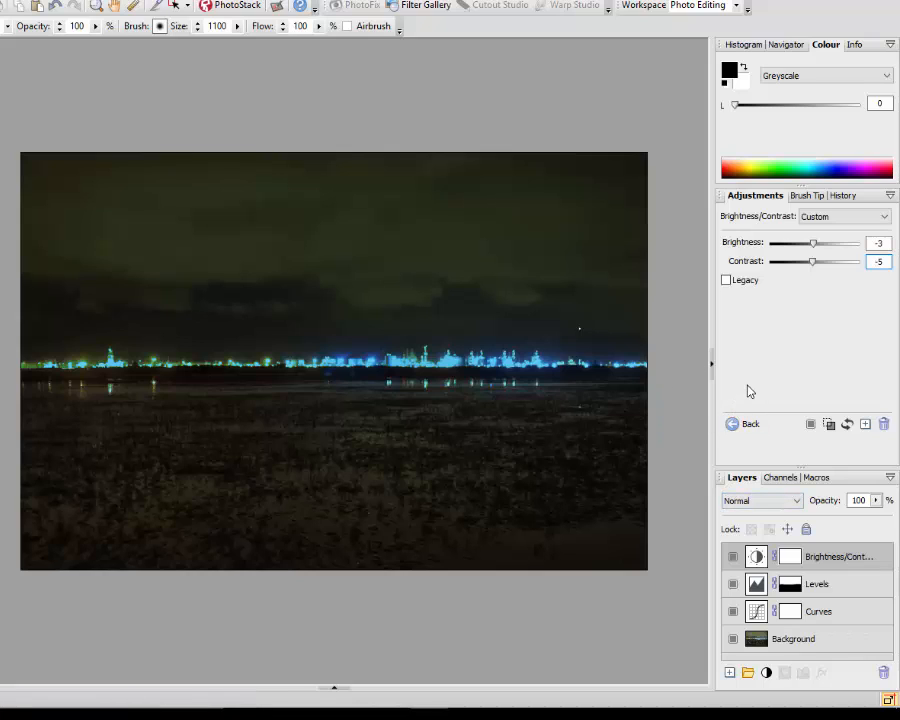
Compare the original photo with the edited version by isolating the Background layer and restoring the adjustment layers.
{"action": "left_click", "coordinate": [733, 641], "text": "alt"}
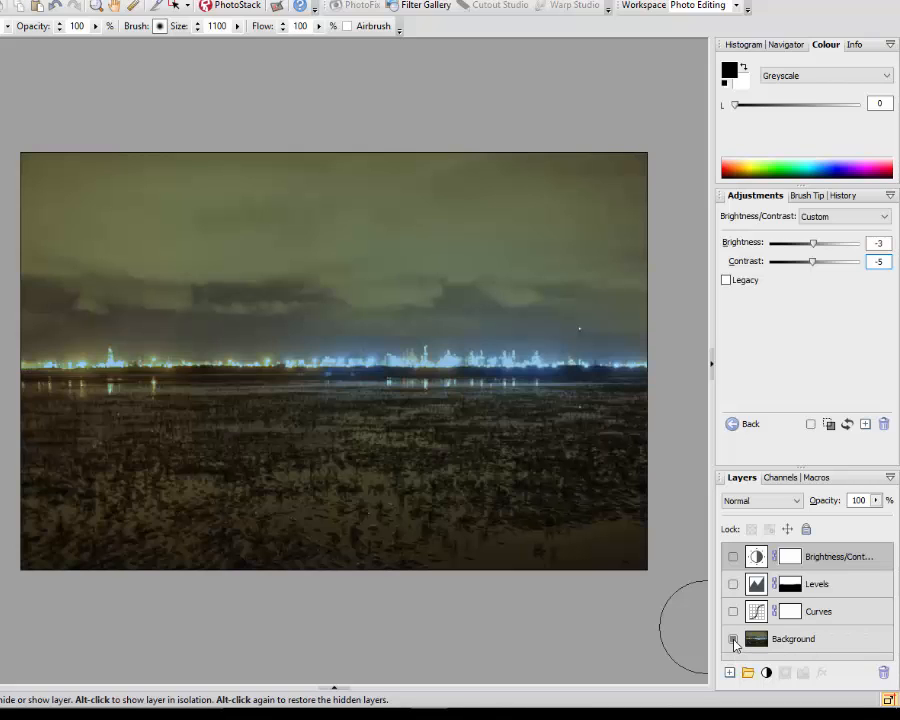
{"action": "left_click", "coordinate": [733, 641], "text": "alt"}
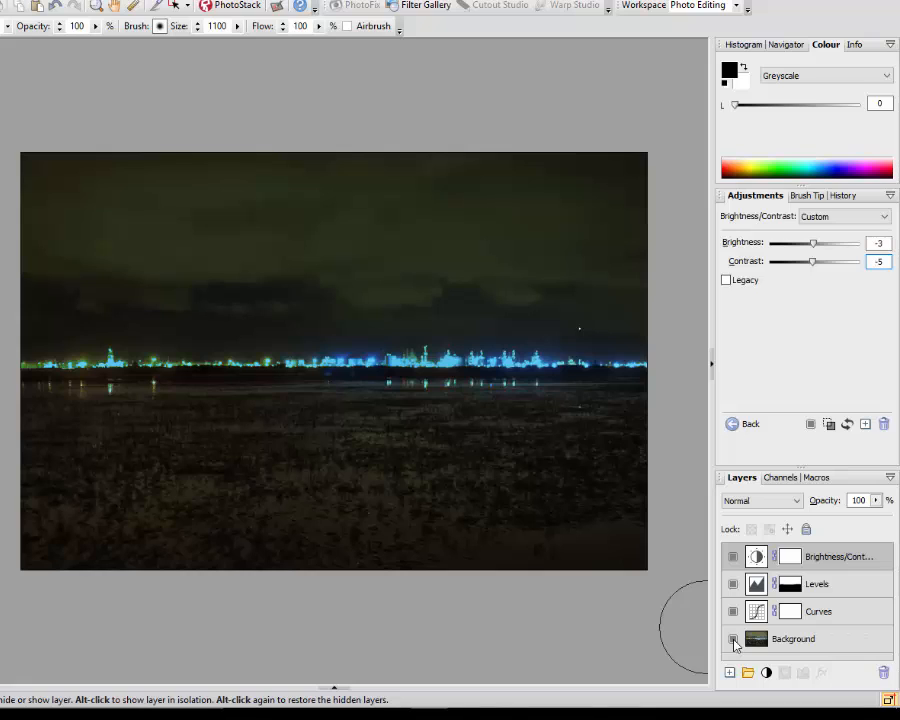
{"action": "left_click", "coordinate": [733, 641], "text": "alt"}
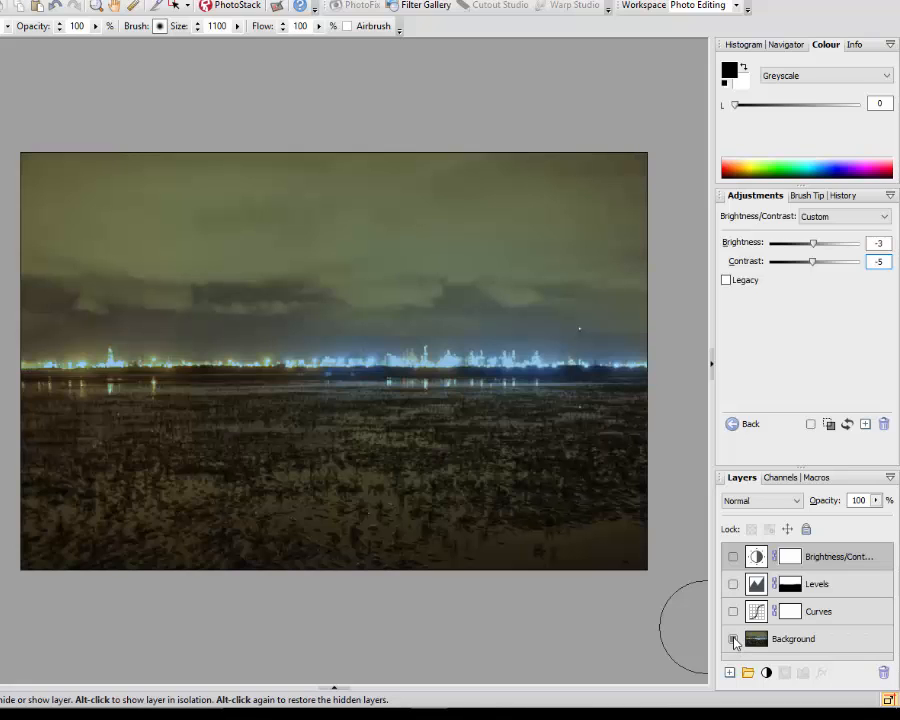
{"action": "left_click", "coordinate": [733, 641], "text": "alt"}
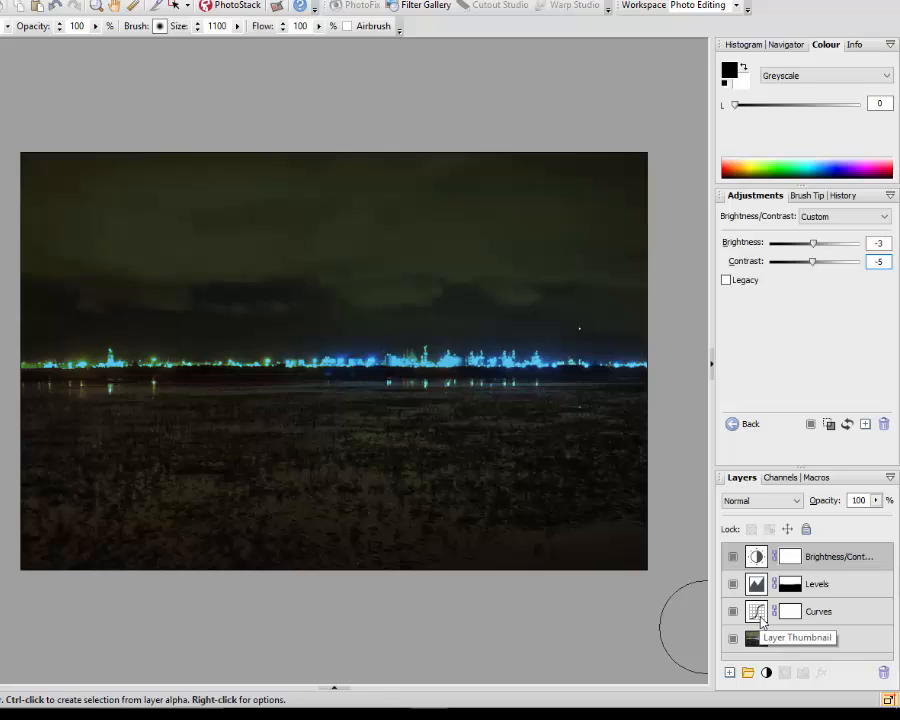
Brighten the midtones on the Curves layer by moving its middle point to input 126, output 112.
{"action": "left_click", "coordinate": [759, 619]}
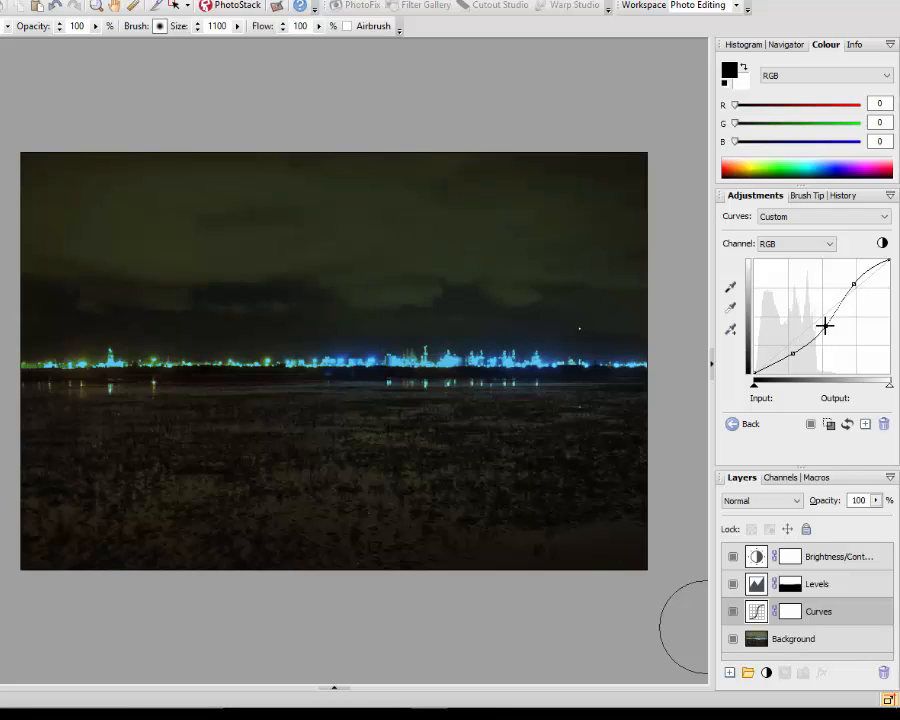
{"action": "left_click", "coordinate": [820, 323]}
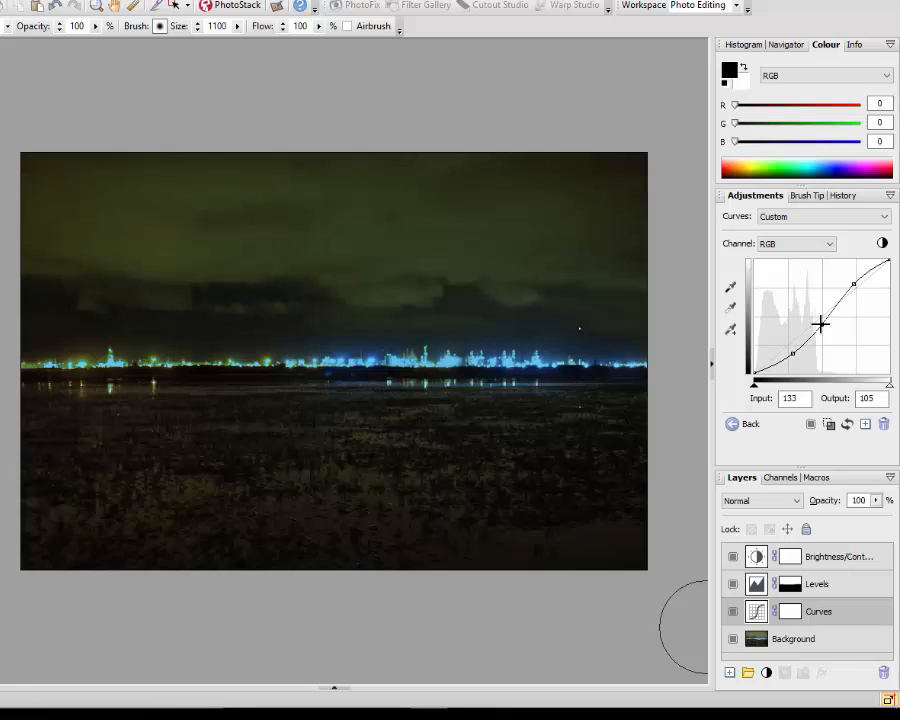
{"action": "left_click_drag", "start_coordinate": [820, 323], "coordinate": [819, 321]}
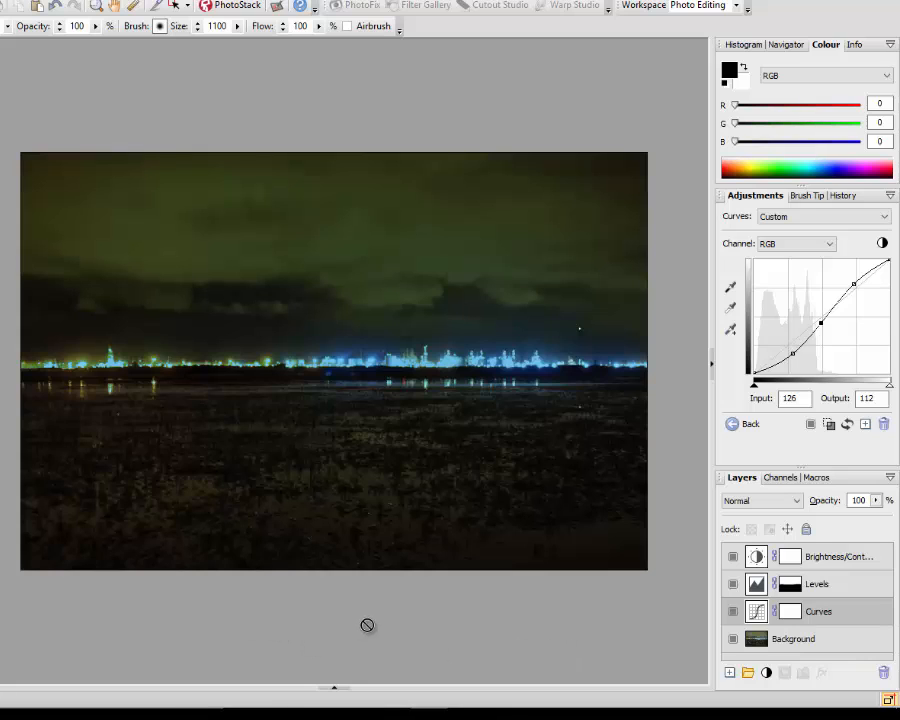
Examine the dark foreground detail up close, then review the whole image.
{"action": "scroll", "coordinate": [434, 612], "scroll_direction": "up", "scroll_amount": 4}
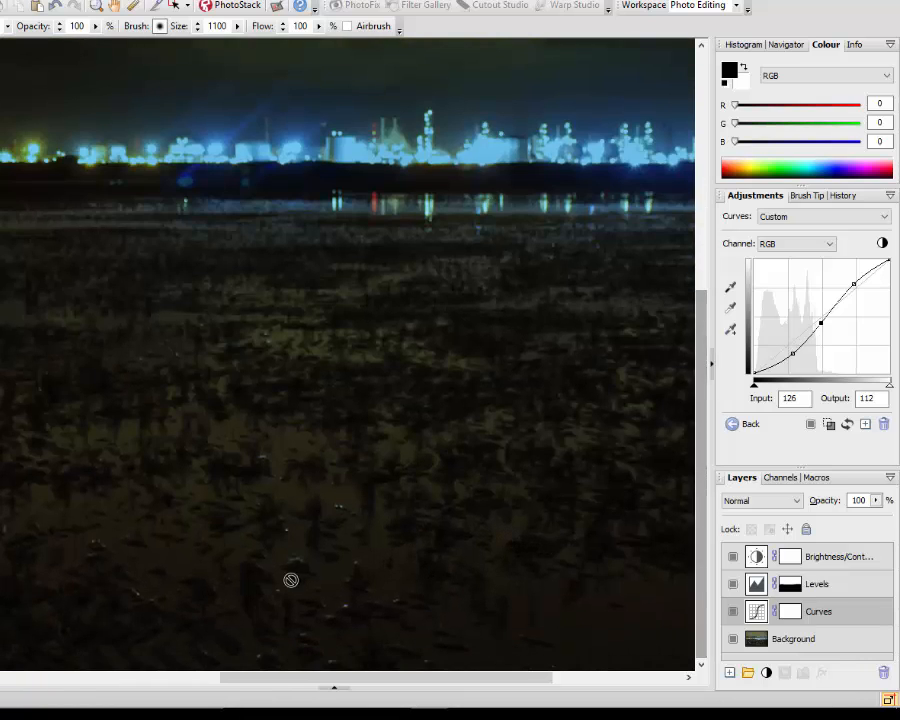
{"action": "scroll", "coordinate": [297, 582], "scroll_direction": "up", "scroll_amount": 2}
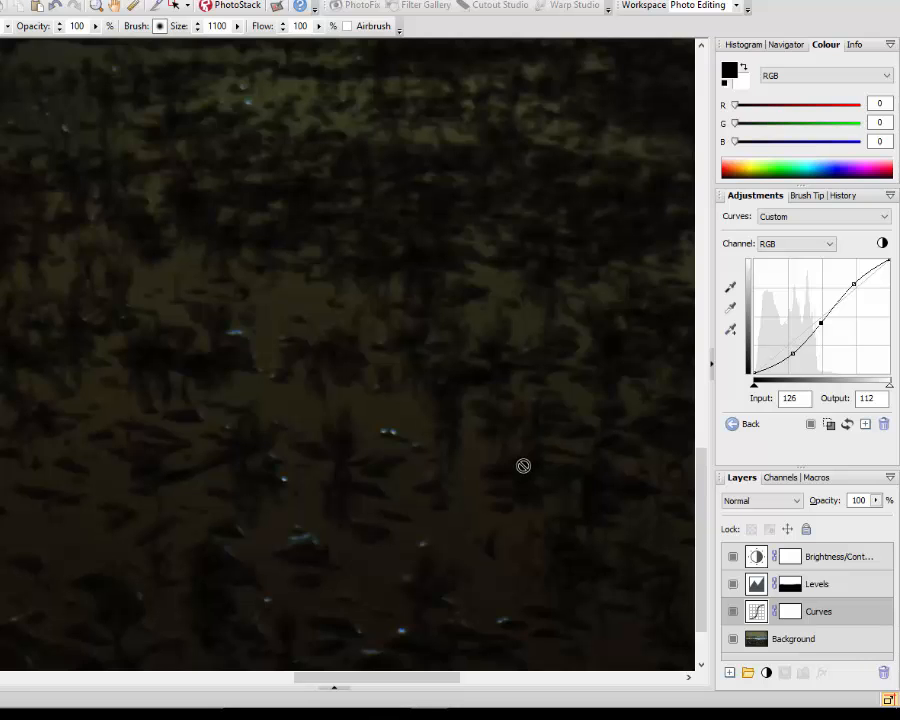
{"action": "scroll", "coordinate": [522, 466], "scroll_direction": "down", "scroll_amount": 5}
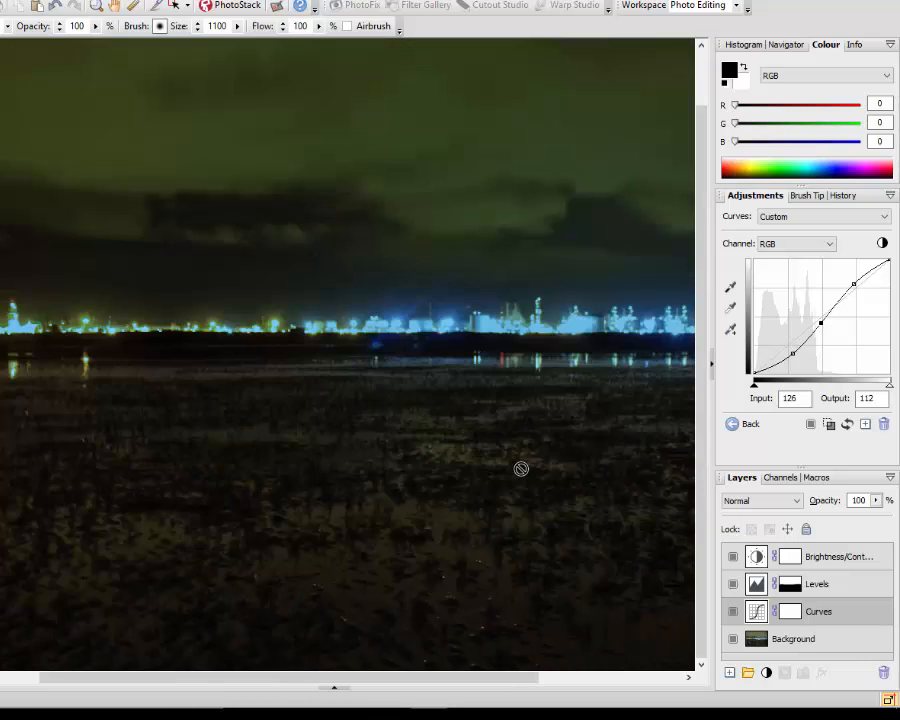
{"action": "scroll", "coordinate": [521, 469], "scroll_direction": "down", "scroll_amount": 1}
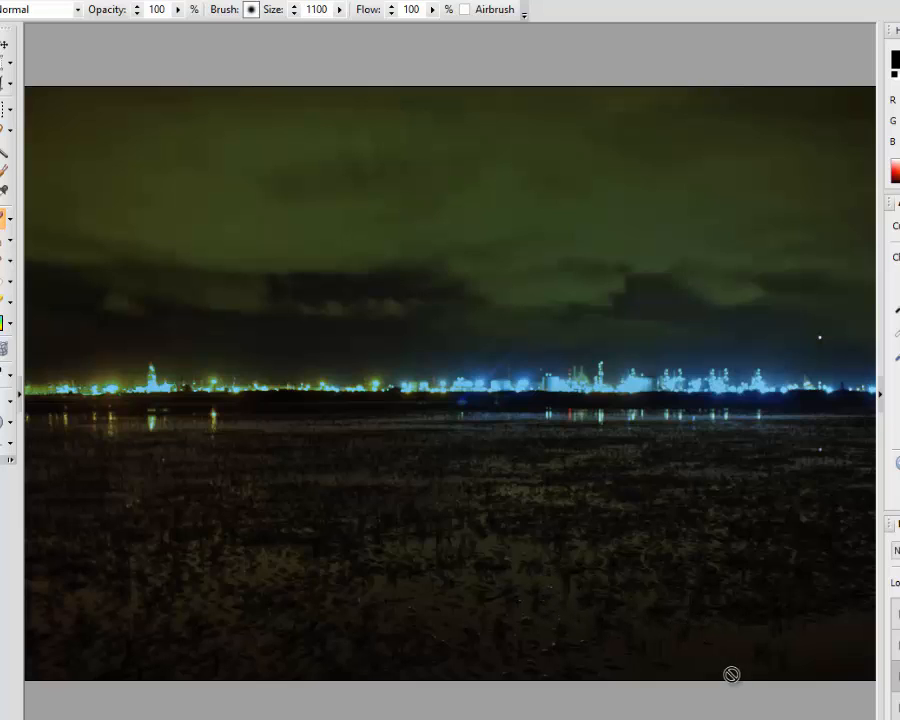
{"action": "scroll", "coordinate": [556, 649], "scroll_direction": "down", "scroll_amount": 1}
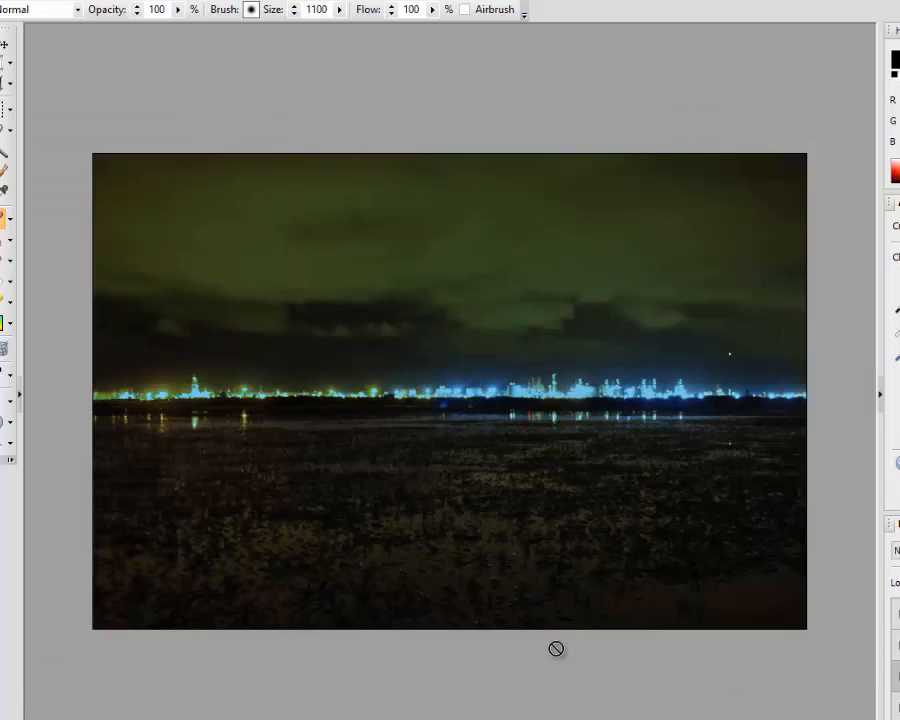
{"action": "scroll", "coordinate": [556, 648], "scroll_direction": "up", "scroll_amount": 1}
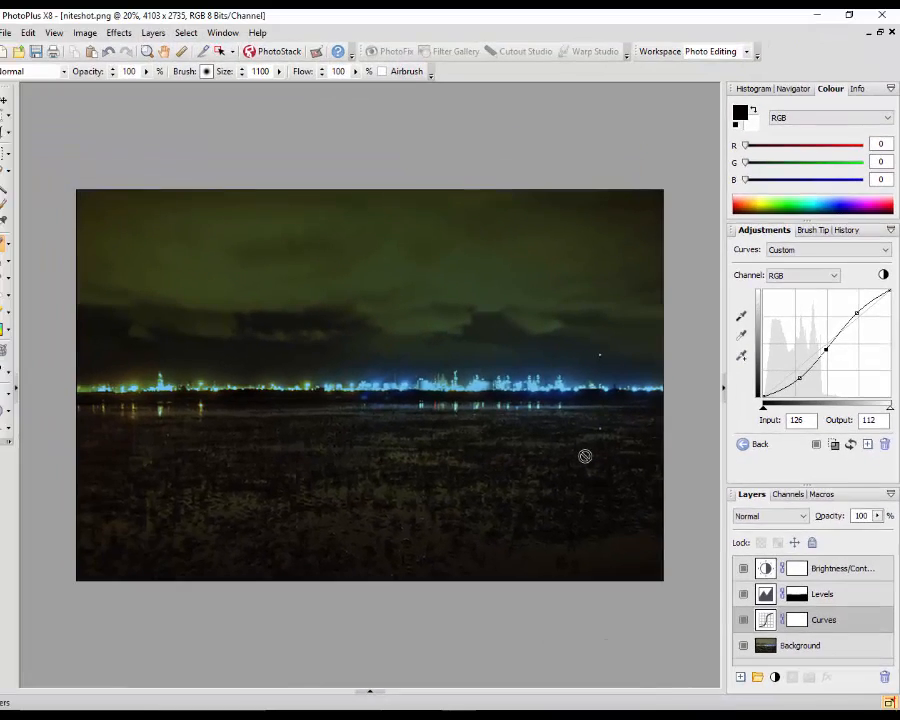
Select all layers, copy the merged image, and paste it as a new layer above the adjustment layers.
{"action": "left_click", "coordinate": [153, 34]}
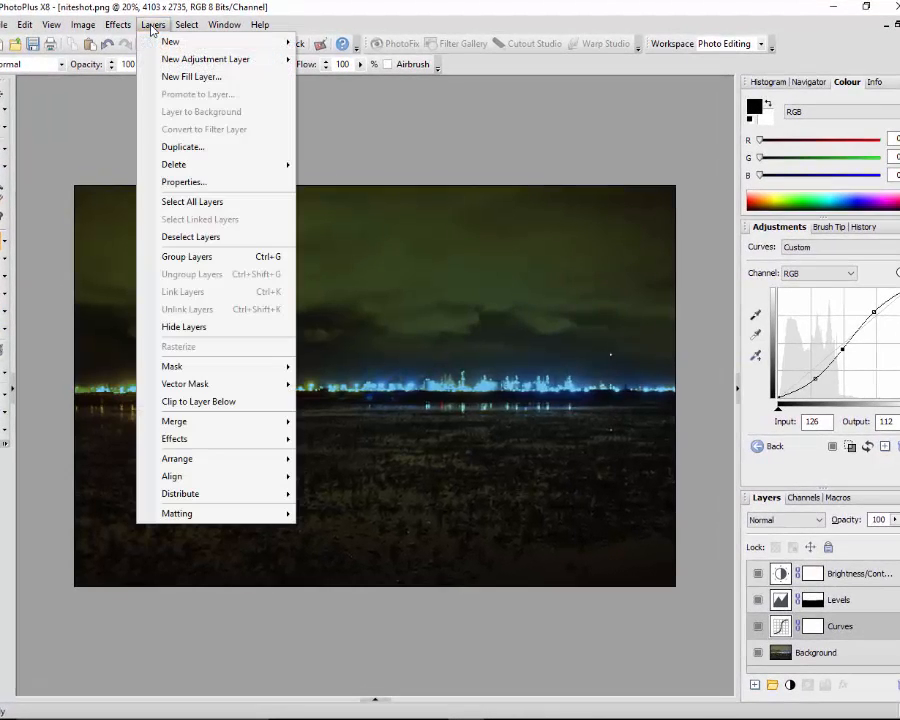
{"action": "mouse_move", "coordinate": [241, 424]}
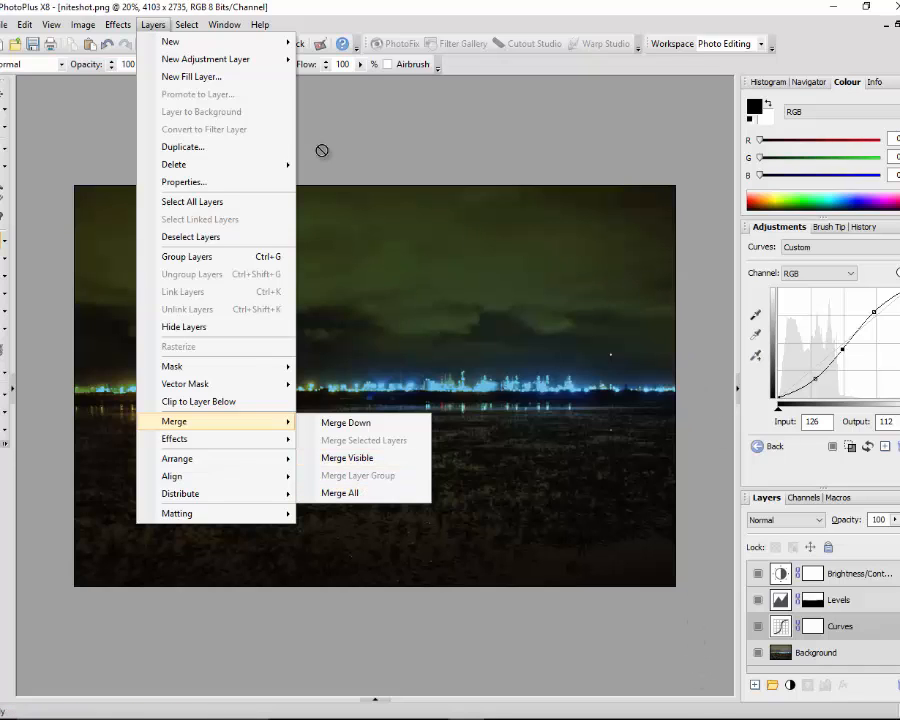
{"action": "mouse_move", "coordinate": [166, 45]}
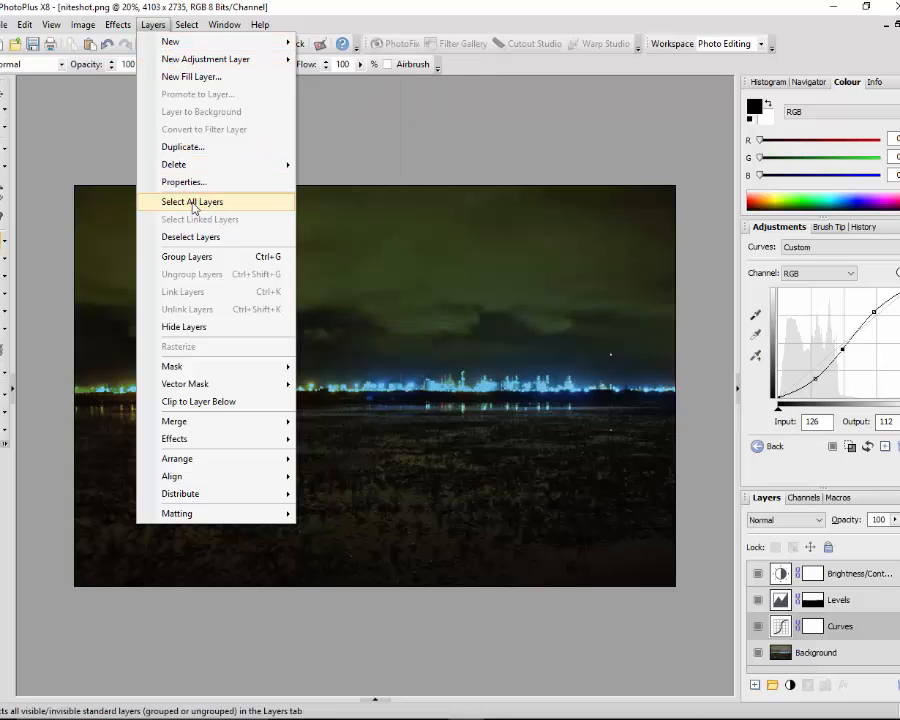
{"action": "left_click", "coordinate": [194, 203]}
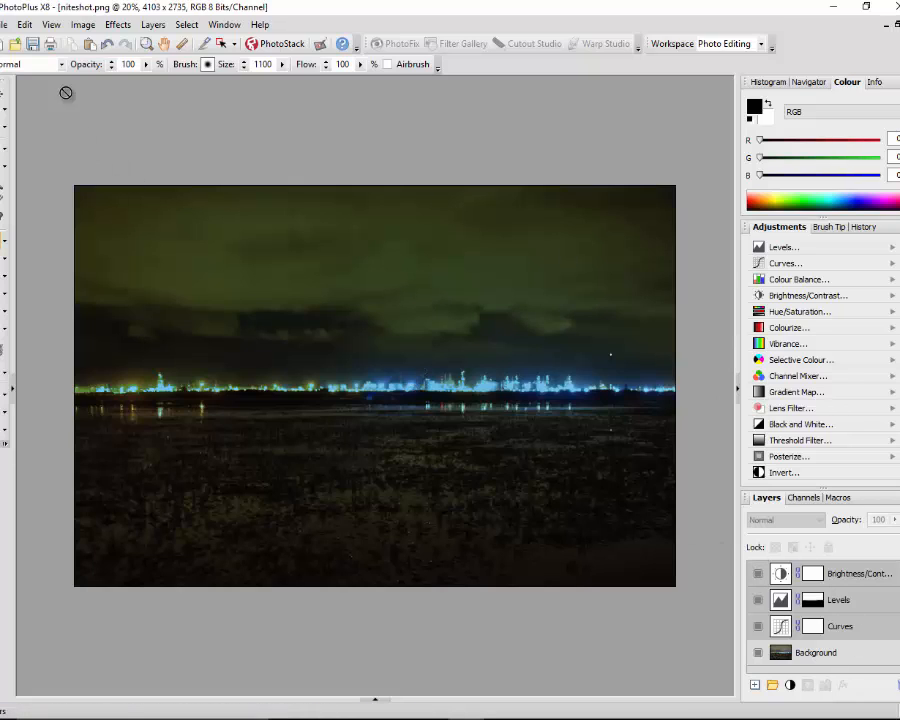
{"action": "left_click", "coordinate": [22, 25]}
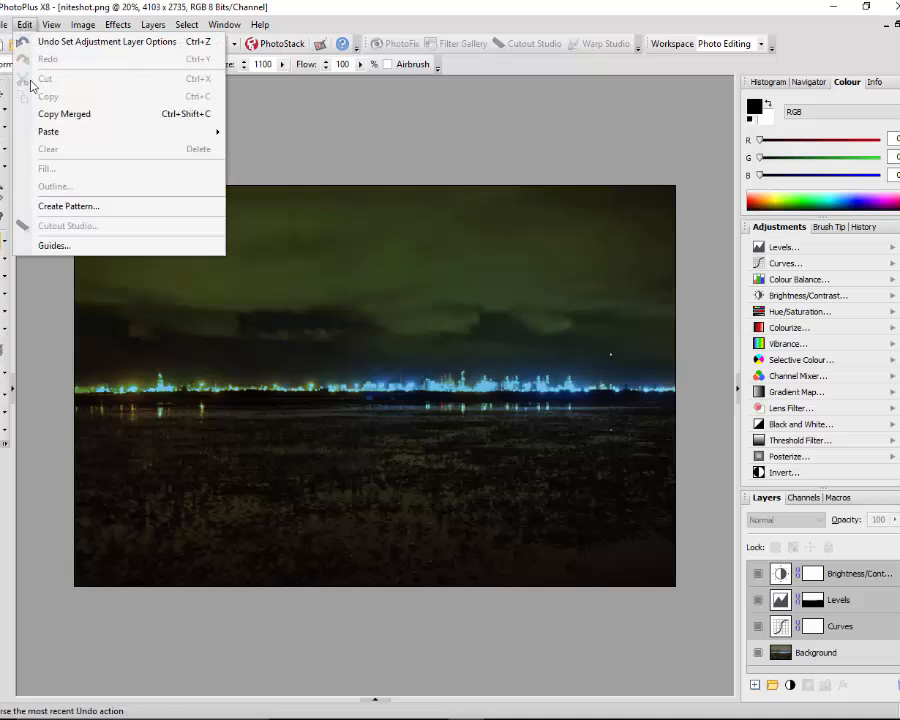
{"action": "left_click", "coordinate": [62, 116]}
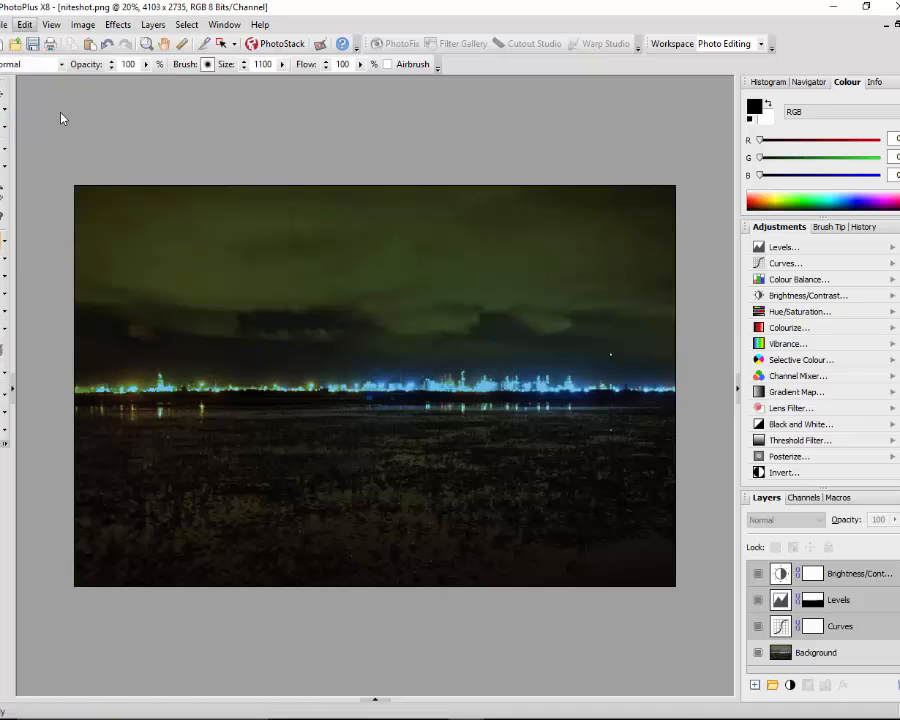
{"action": "left_click", "coordinate": [26, 26]}
{"action": "mouse_move", "coordinate": [193, 134]}
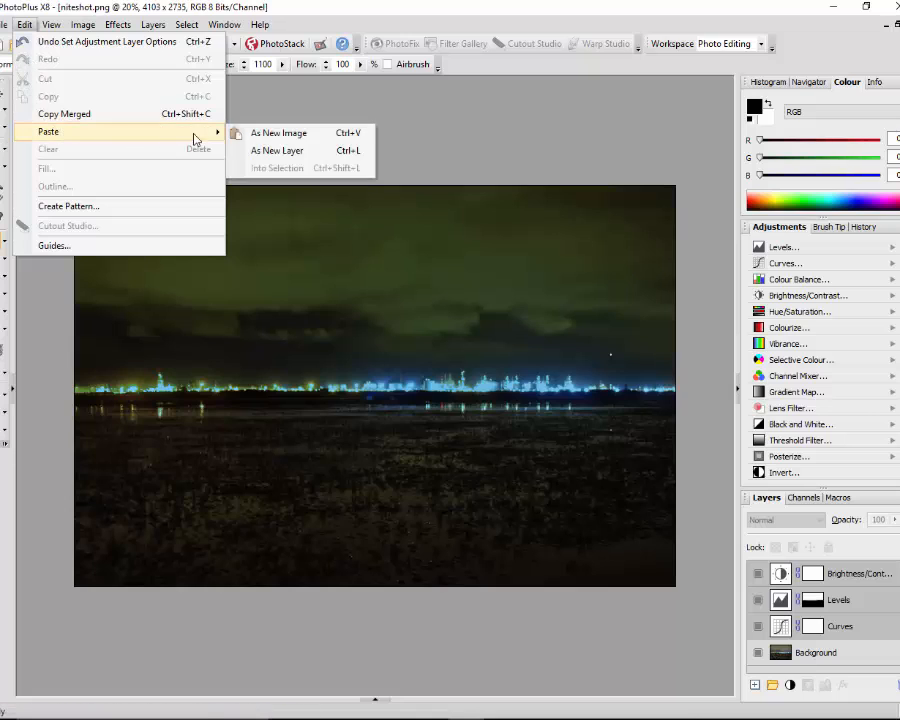
{"action": "left_click", "coordinate": [297, 151]}
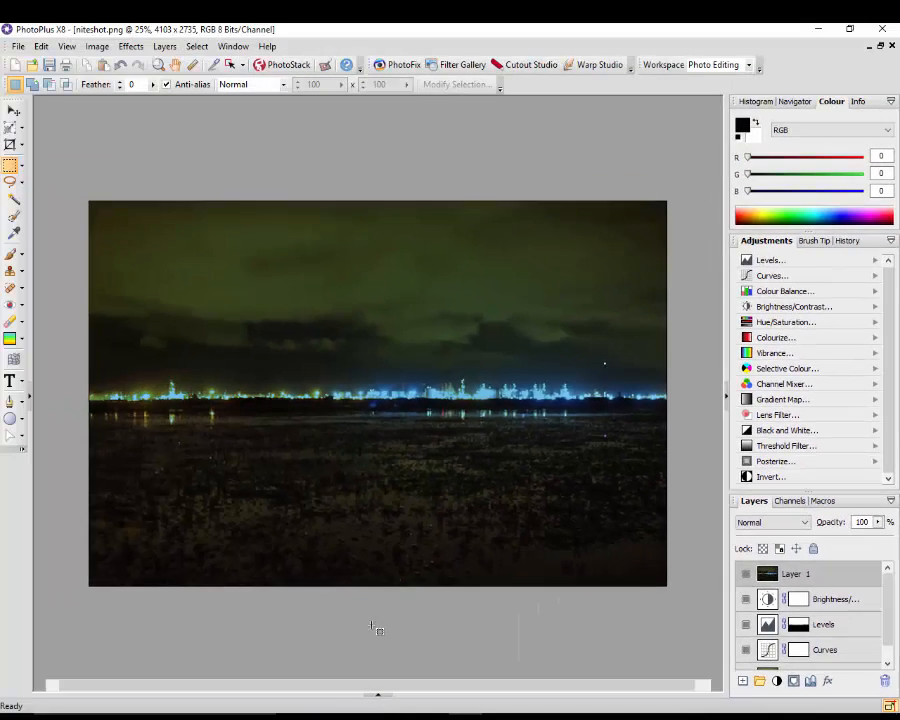
Configure the Clone tool with brush size 18 and 50% opacity for retouching the bright specks in the dark foreground.
{"action": "scroll", "coordinate": [487, 626], "scroll_direction": "up", "scroll_amount": 1}
{"action": "scroll", "coordinate": [490, 628], "scroll_direction": "up", "scroll_amount": 2}
{"action": "scroll", "coordinate": [440, 557], "scroll_direction": "up", "scroll_amount": 1}
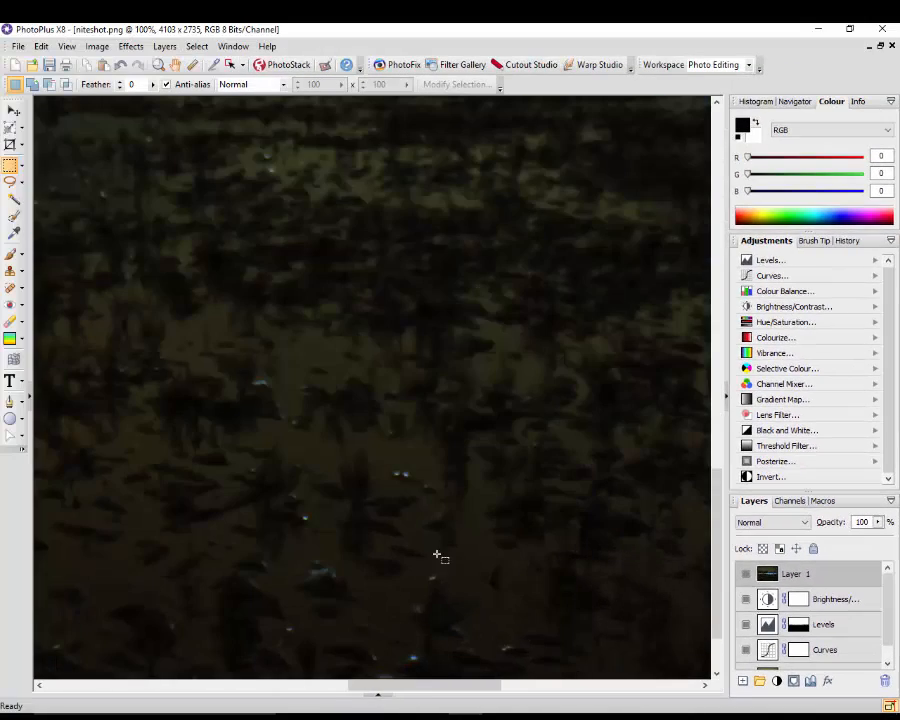
{"action": "scroll", "coordinate": [385, 575], "scroll_direction": "up", "scroll_amount": 2}
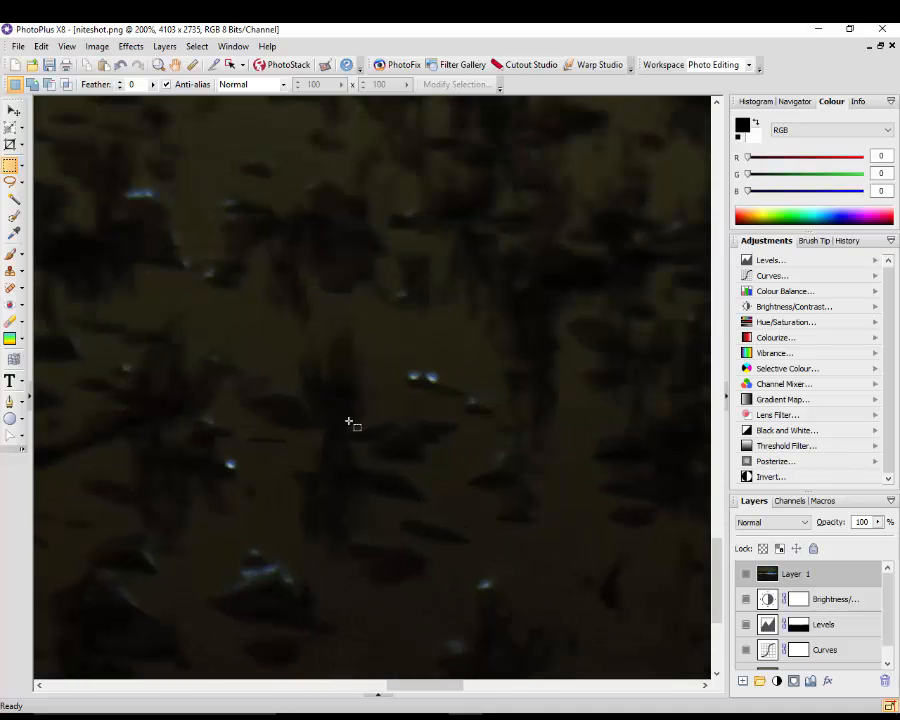
{"action": "left_click", "coordinate": [10, 272]}
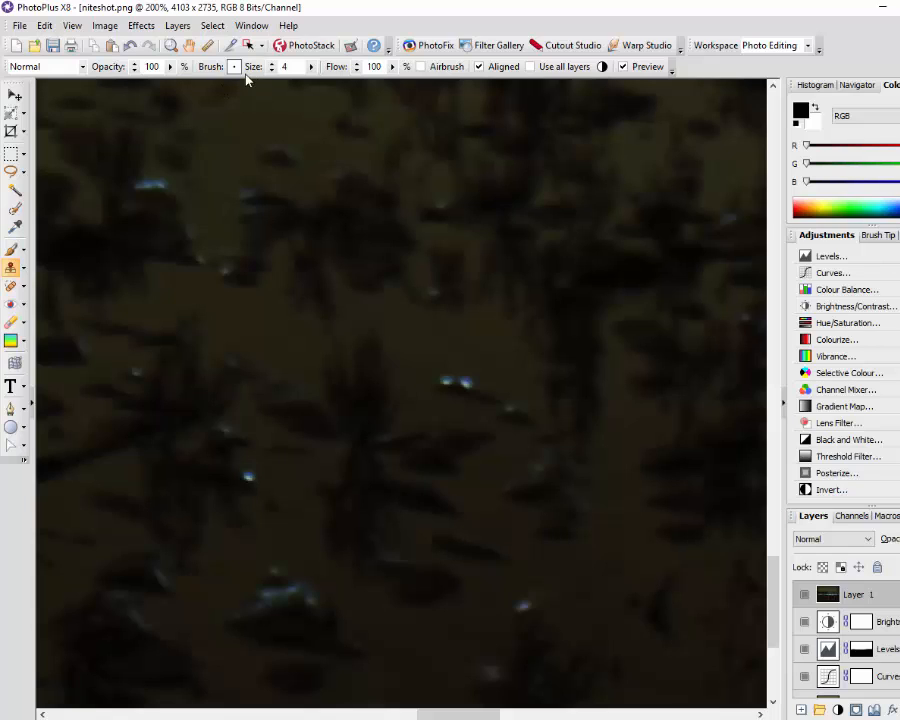
{"action": "left_click", "coordinate": [311, 66]}
{"action": "left_click", "coordinate": [301, 85]}
{"action": "left_click", "coordinate": [311, 66]}
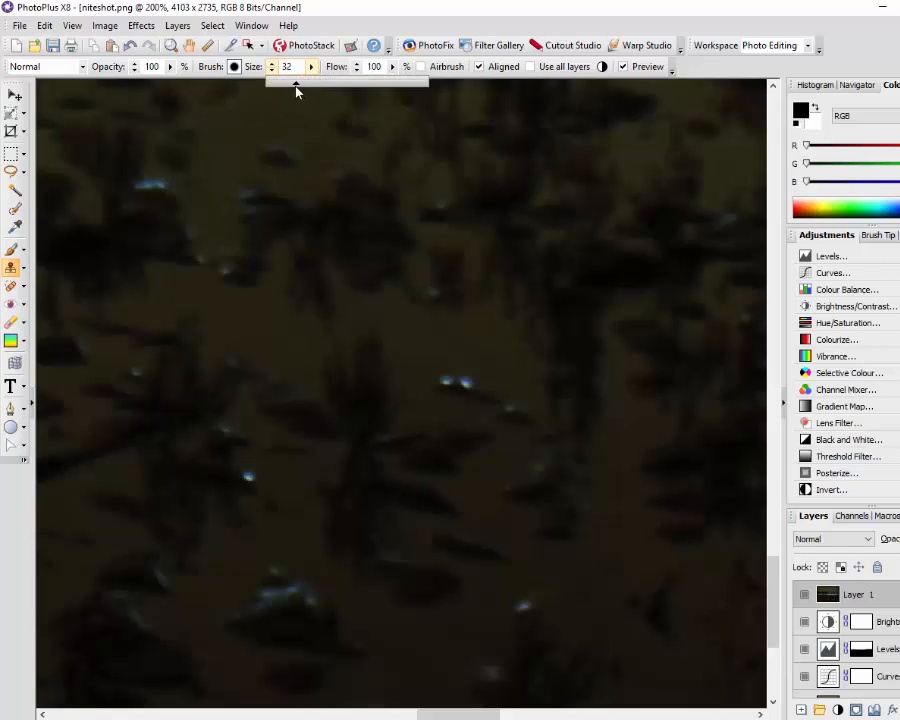
{"action": "left_click_drag", "start_coordinate": [286, 92], "coordinate": [283, 90]}
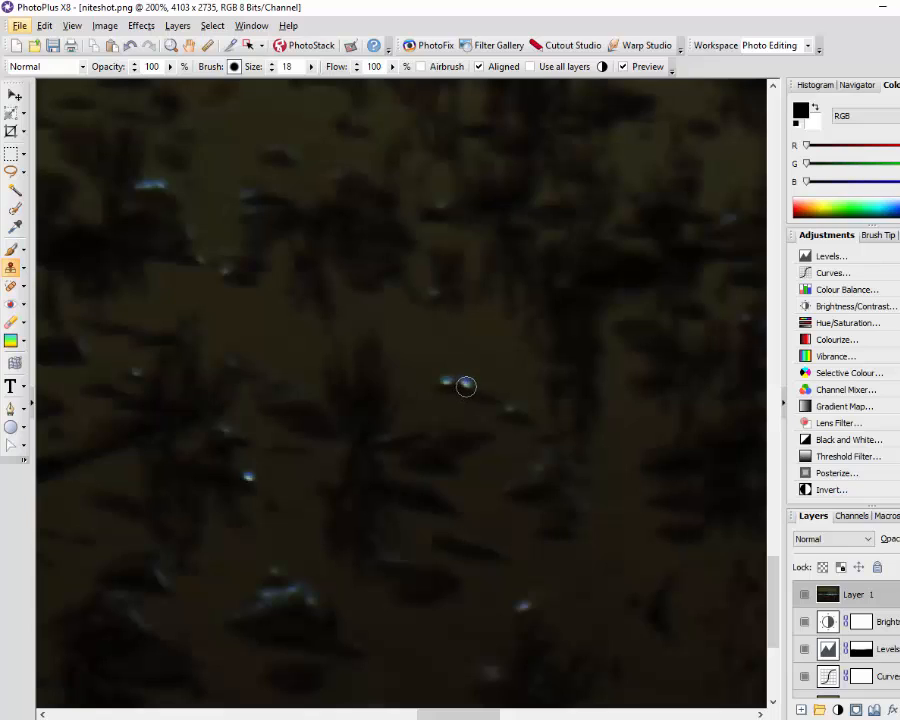
{"action": "left_click", "coordinate": [170, 67]}
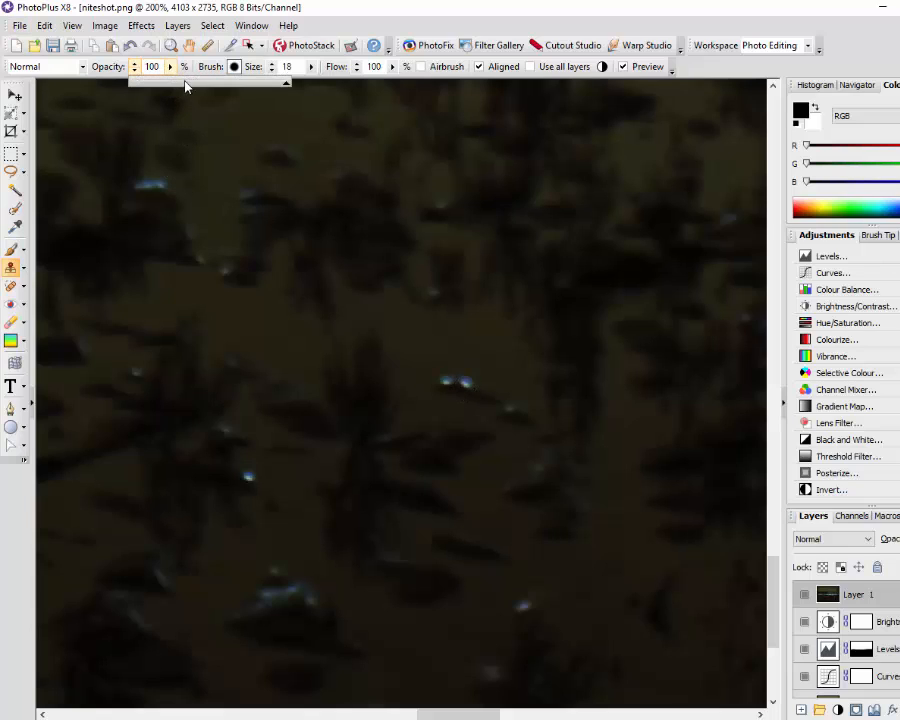
{"action": "left_click_drag", "start_coordinate": [185, 87], "coordinate": [196, 84]}
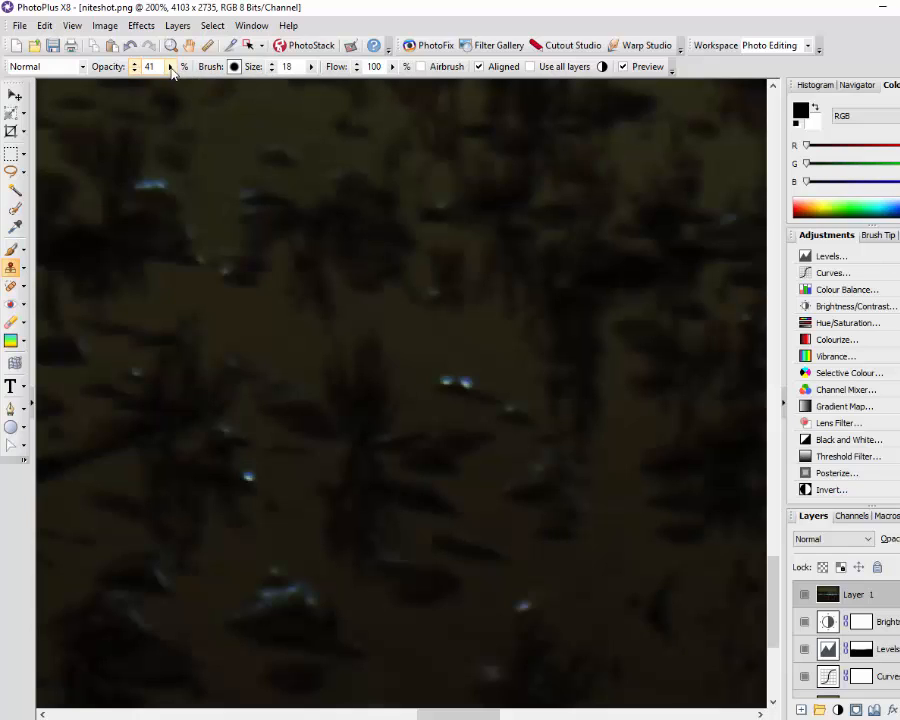
{"action": "left_click", "coordinate": [171, 67]}
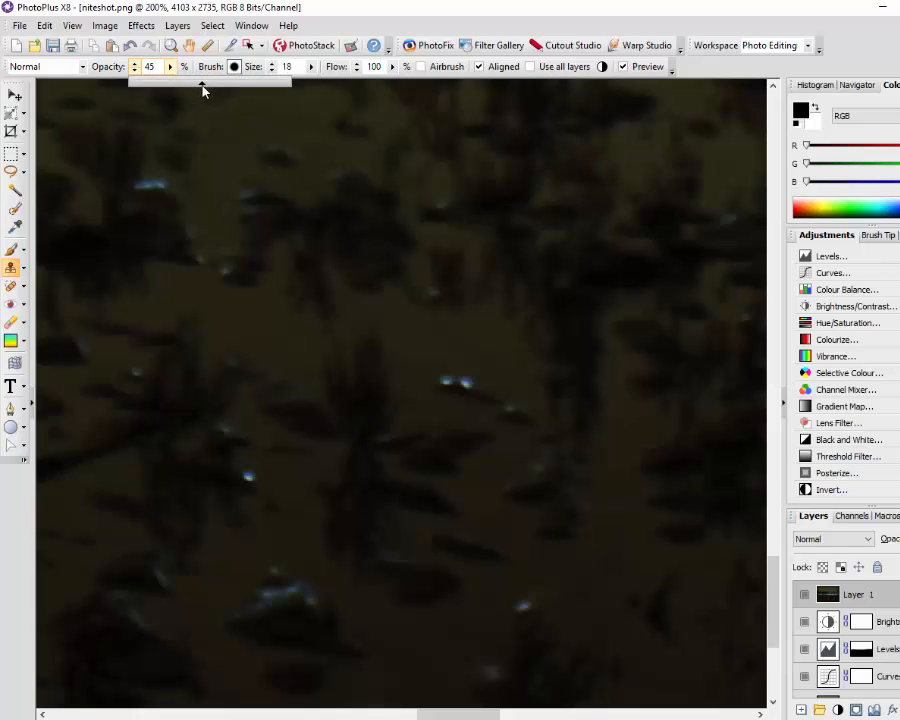
{"action": "left_click_drag", "start_coordinate": [204, 90], "coordinate": [209, 87]}
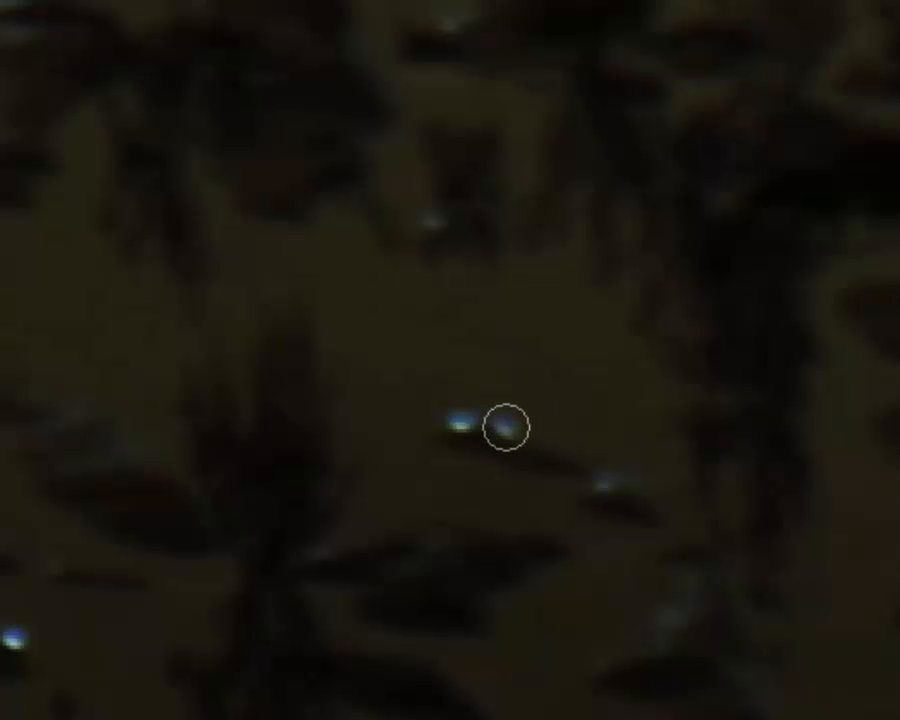
Clone dark ground texture over the pair of adjacent bright specks in the foreground of the merged layer.
{"action": "left_click", "coordinate": [507, 425]}
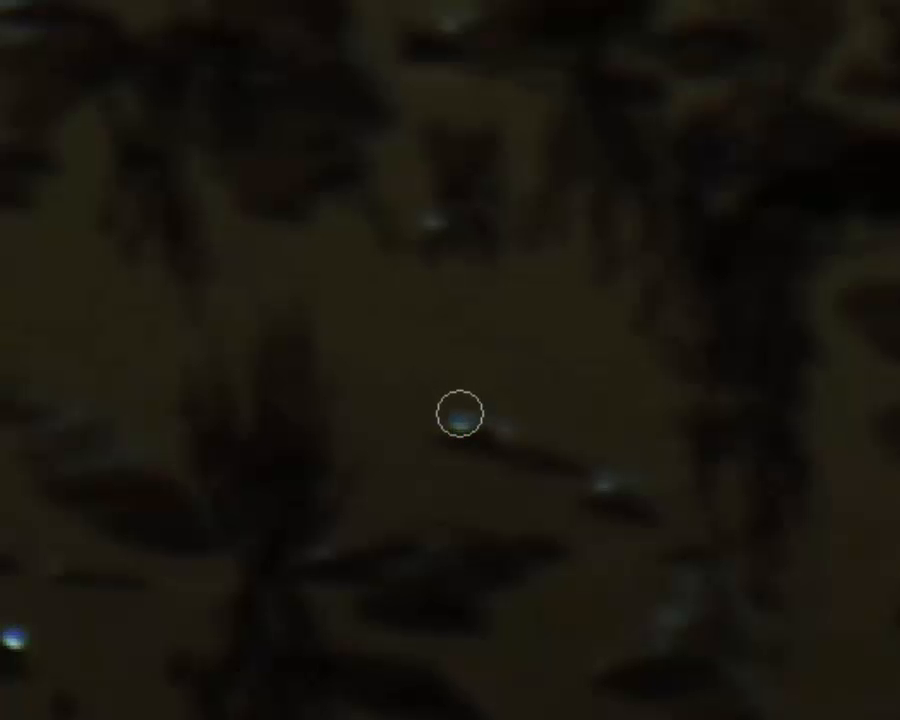
{"action": "left_click", "coordinate": [460, 414]}
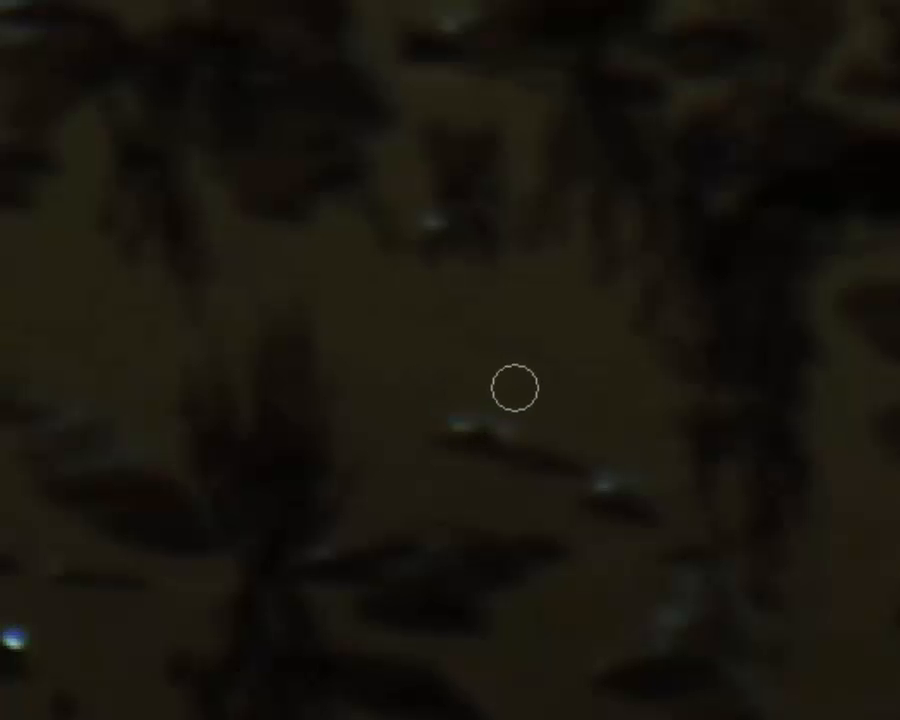
{"action": "left_click", "coordinate": [466, 412]}
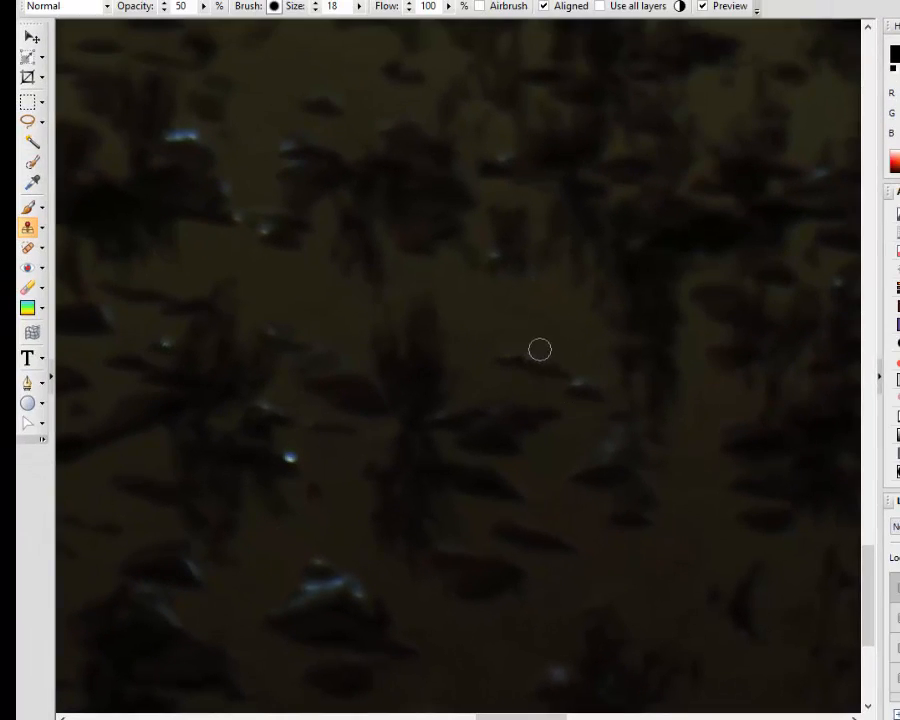
{"action": "scroll", "coordinate": [662, 533], "scroll_direction": "down", "scroll_amount": 2}
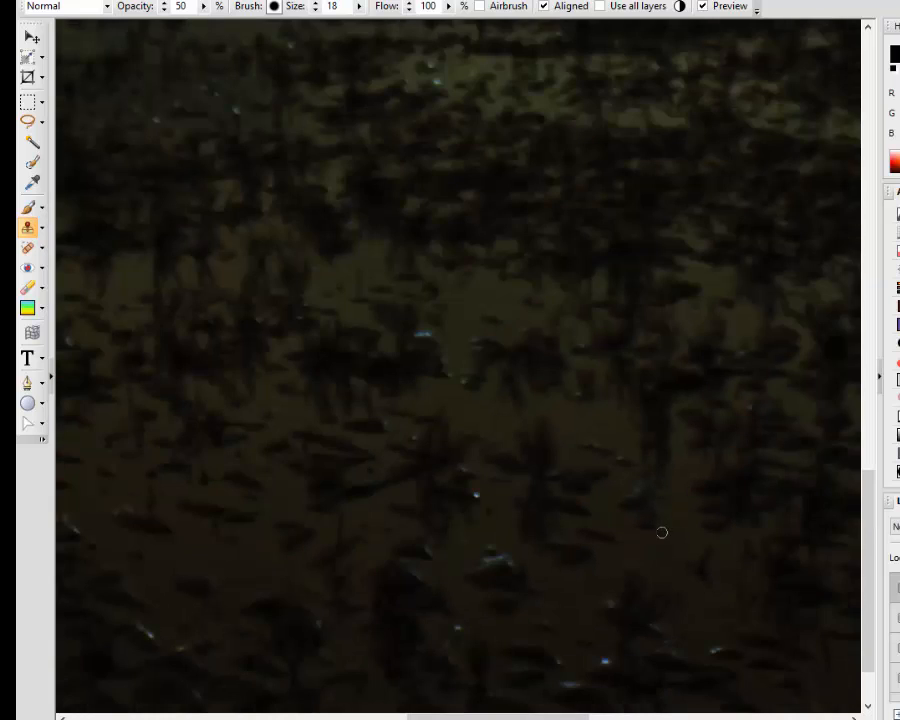
{"action": "scroll", "coordinate": [659, 533], "scroll_direction": "down", "scroll_amount": 2}
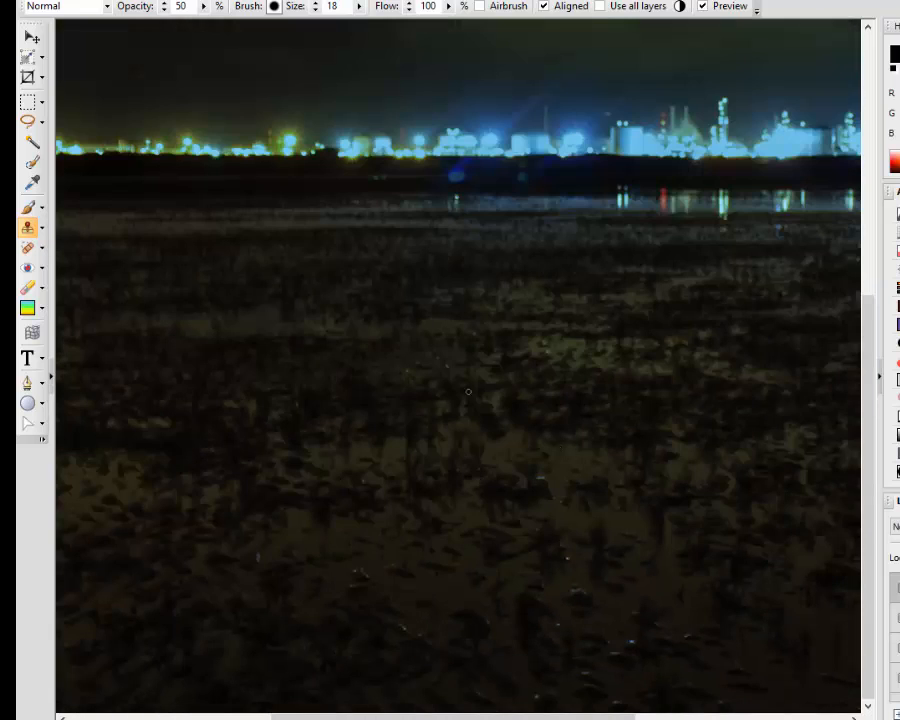
{"action": "scroll", "coordinate": [688, 616], "scroll_direction": "down", "scroll_amount": 3}
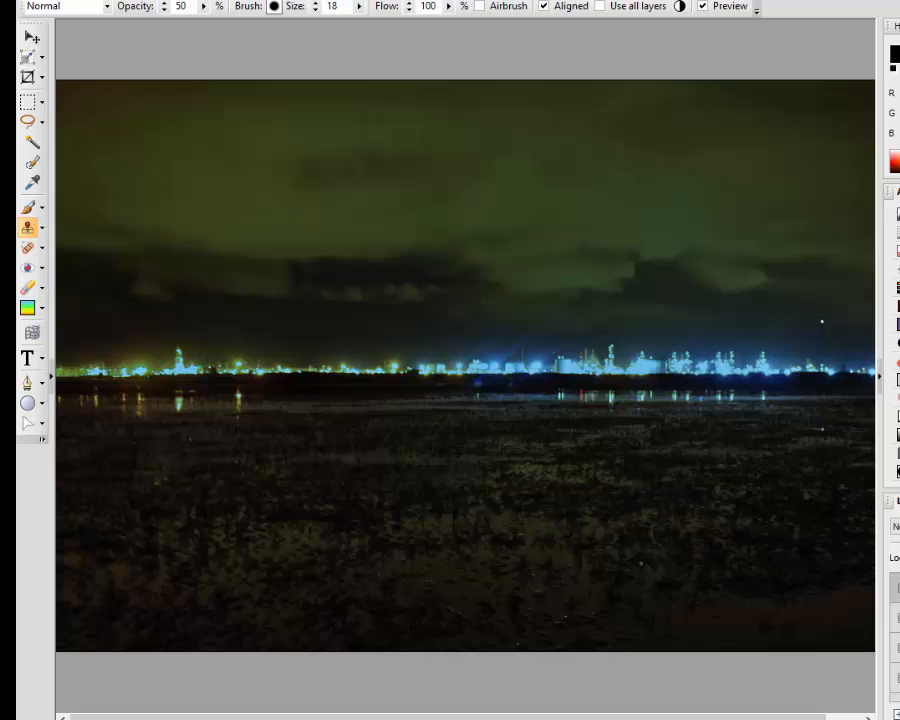
{"action": "scroll", "coordinate": [570, 583], "scroll_direction": "down", "scroll_amount": 1}
{"action": "scroll", "coordinate": [503, 581], "scroll_direction": "up", "scroll_amount": 1}
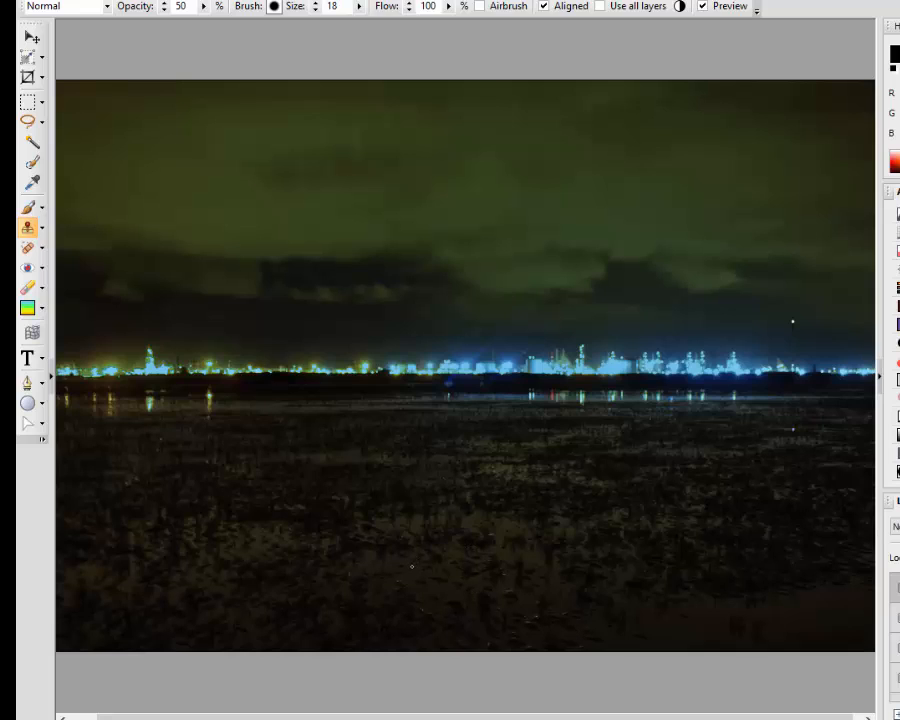
{"action": "scroll", "coordinate": [412, 567], "scroll_direction": "down", "scroll_amount": 1}
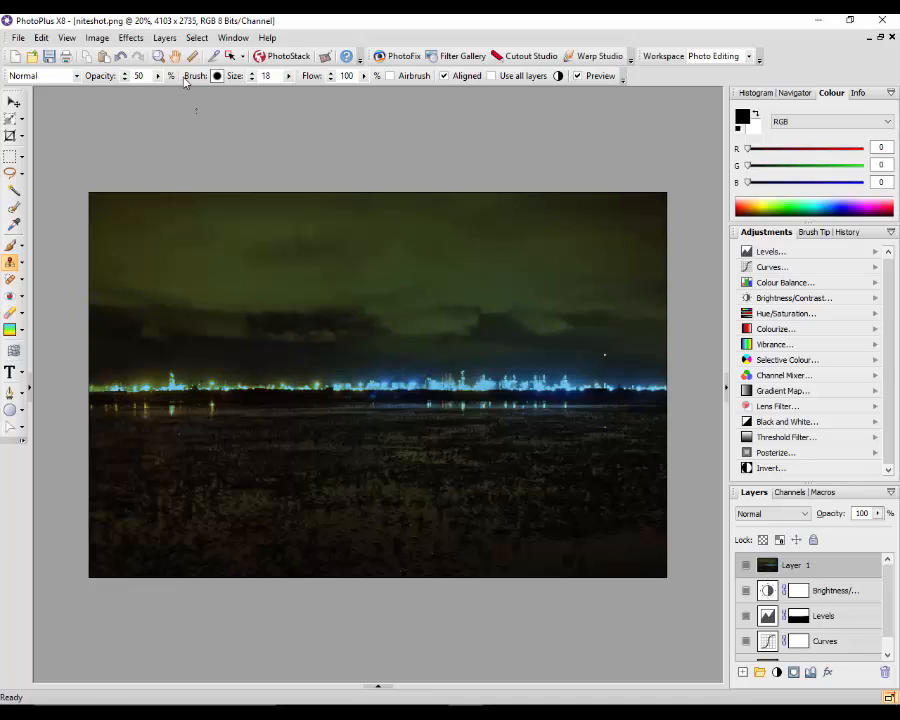
Merge all layers into a single Background layer.
{"action": "left_click", "coordinate": [165, 38]}
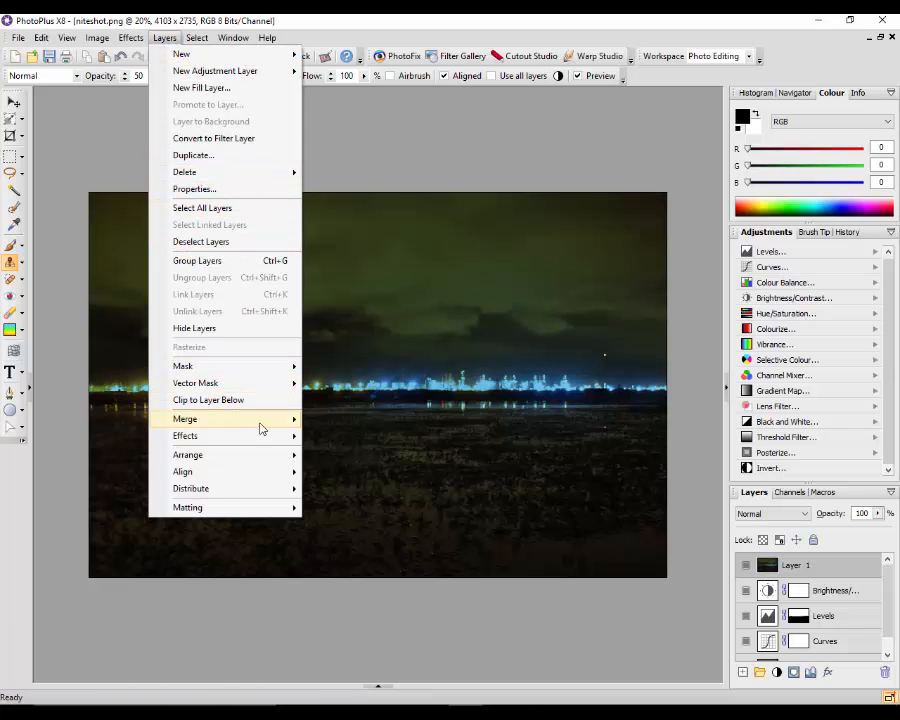
{"action": "mouse_move", "coordinate": [261, 420]}
{"action": "left_click", "coordinate": [363, 488]}
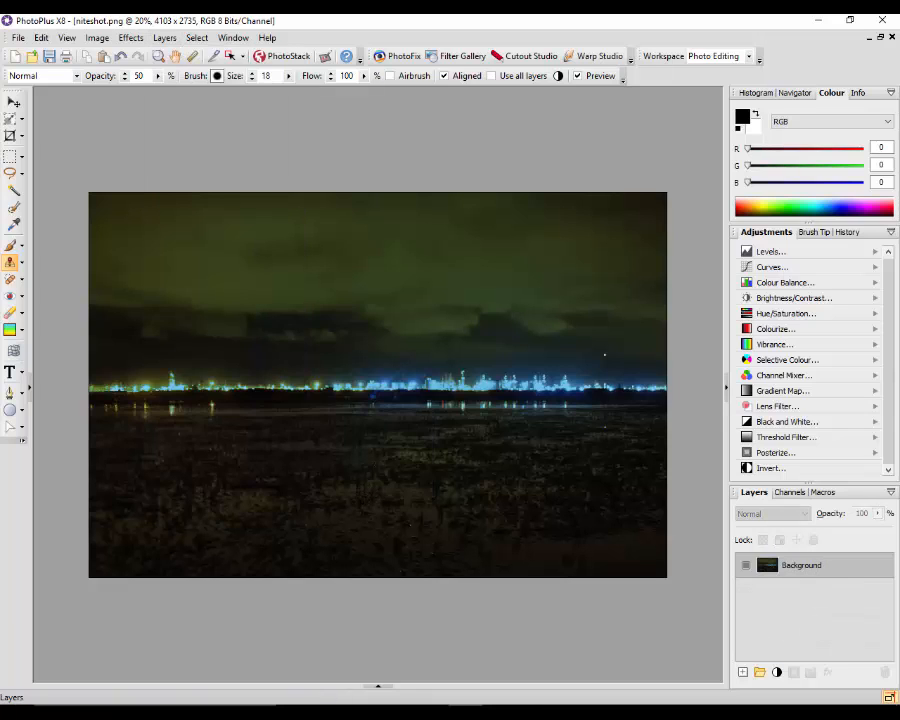
{"action": "left_click", "coordinate": [17, 38]}
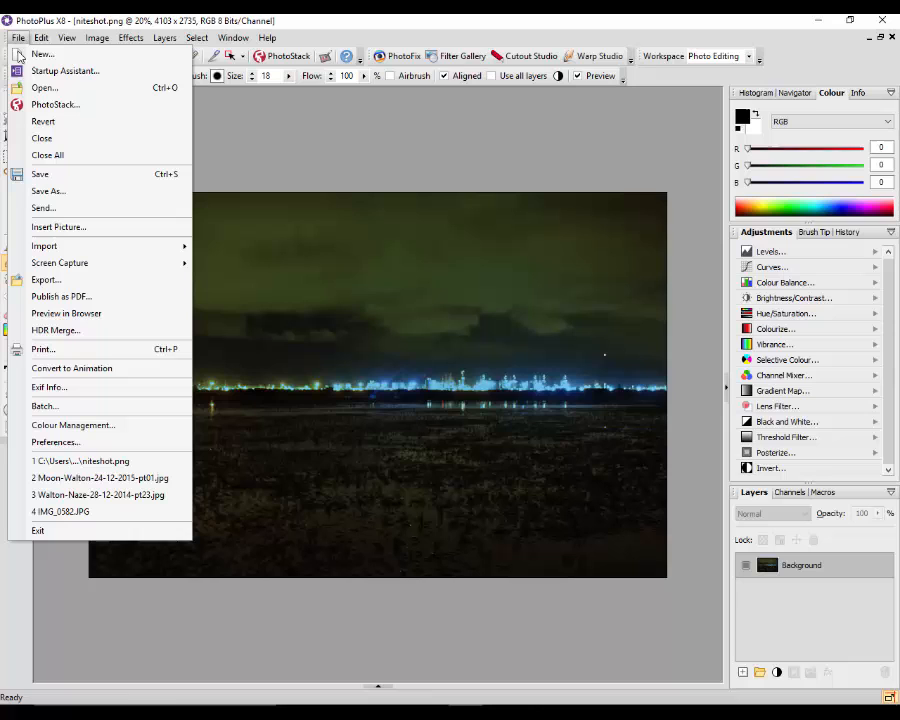
{"action": "left_click", "coordinate": [56, 192]}
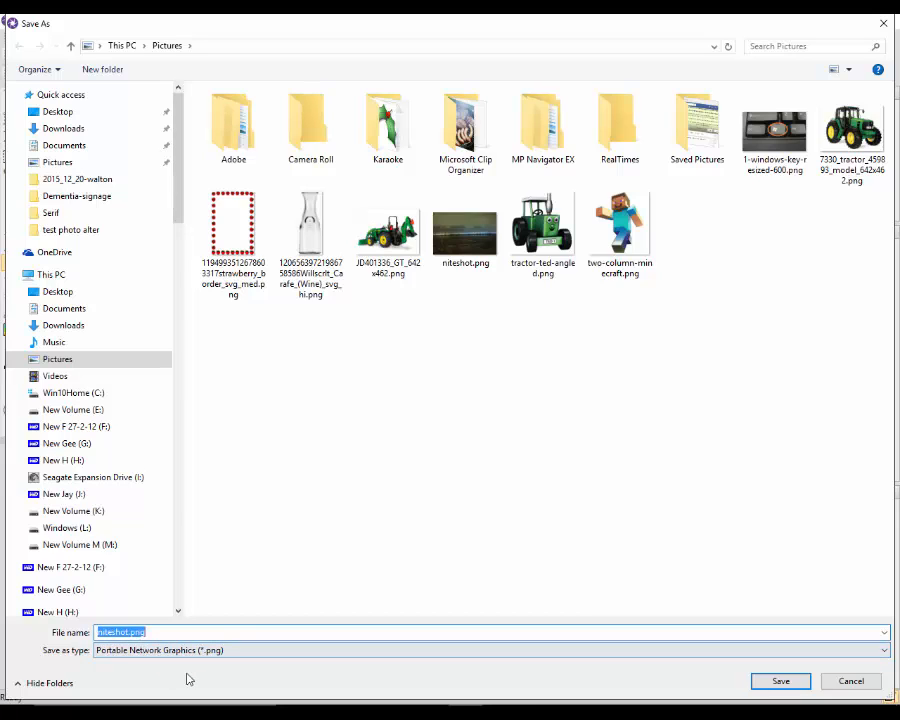
{"action": "left_click", "coordinate": [885, 650]}
{"action": "left_click", "coordinate": [887, 651]}
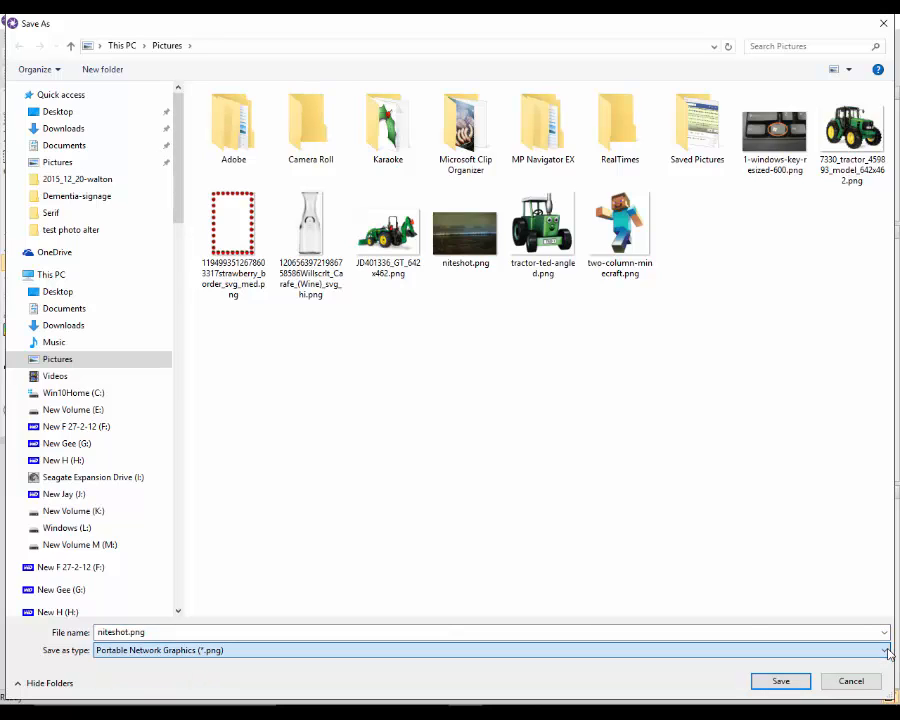
{"action": "left_click", "coordinate": [887, 651]}
{"action": "left_click", "coordinate": [887, 633]}
{"action": "left_click", "coordinate": [887, 633]}
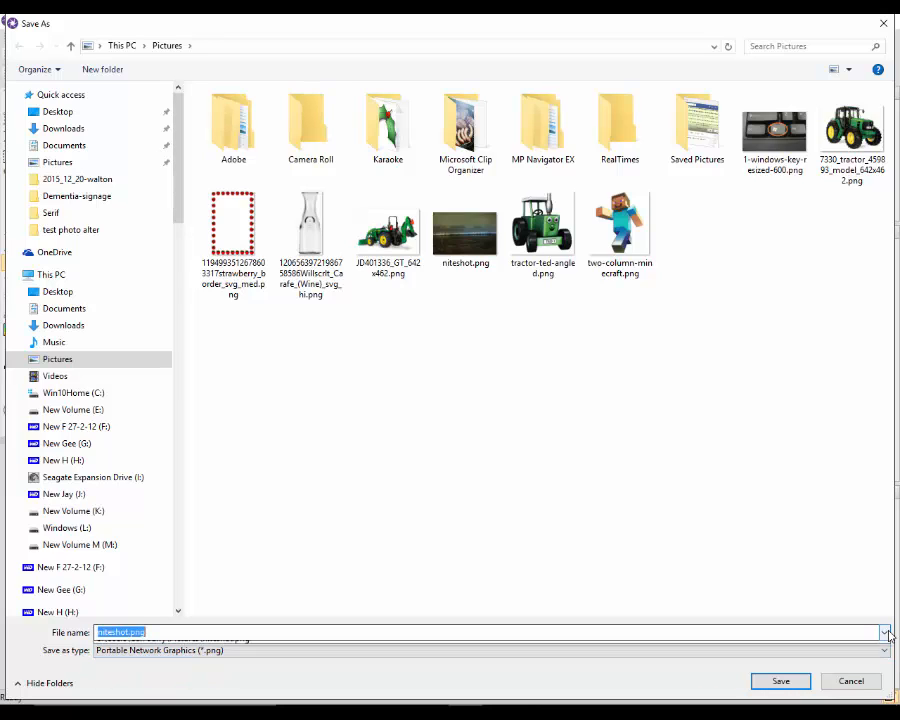
{"action": "left_click", "coordinate": [888, 633]}
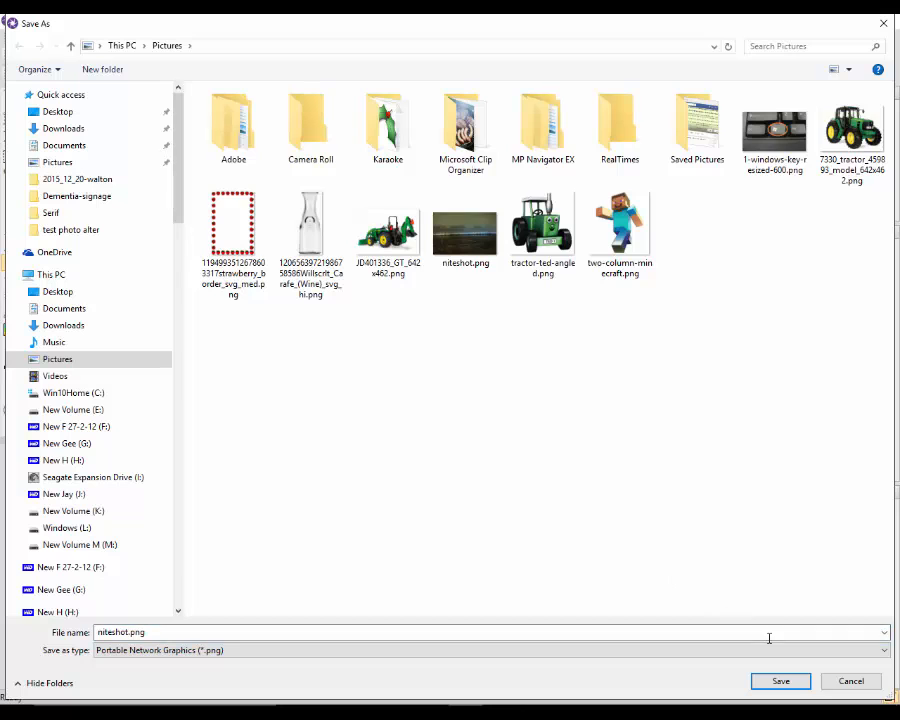
{"action": "left_click", "coordinate": [857, 684]}
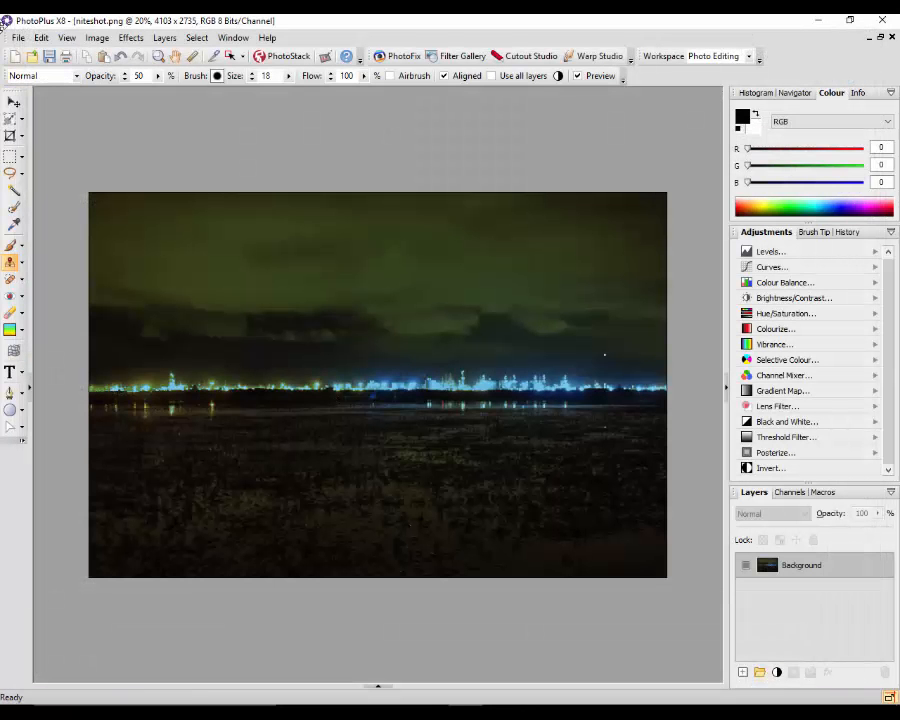
Export the image as a JPEG at 90% quality, named niteshot1.jpg, into the test photo alter folder.
{"action": "left_click", "coordinate": [18, 37]}
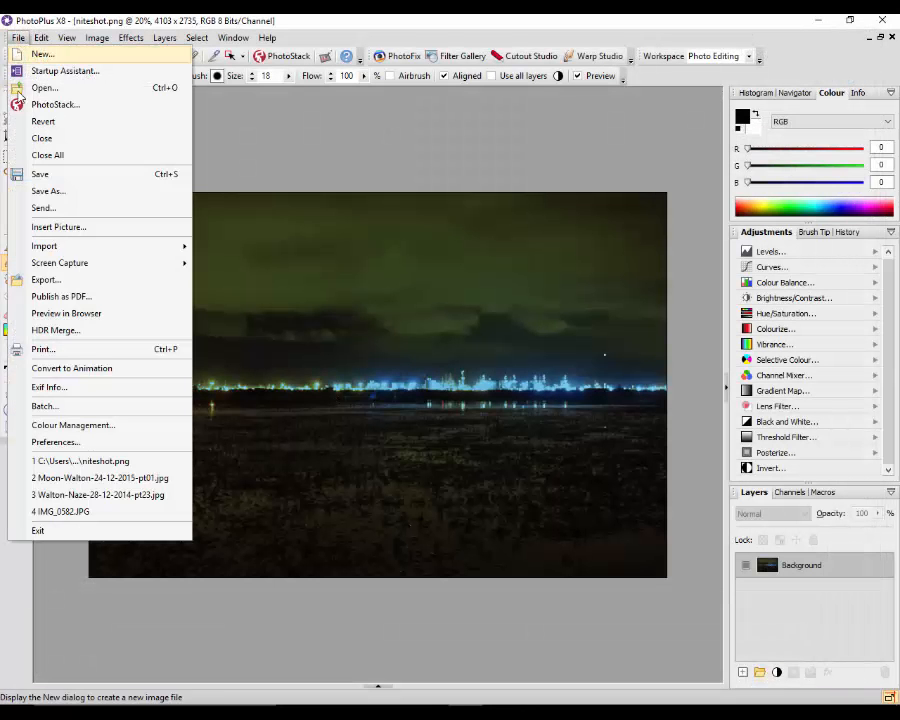
{"action": "left_click", "coordinate": [45, 279]}
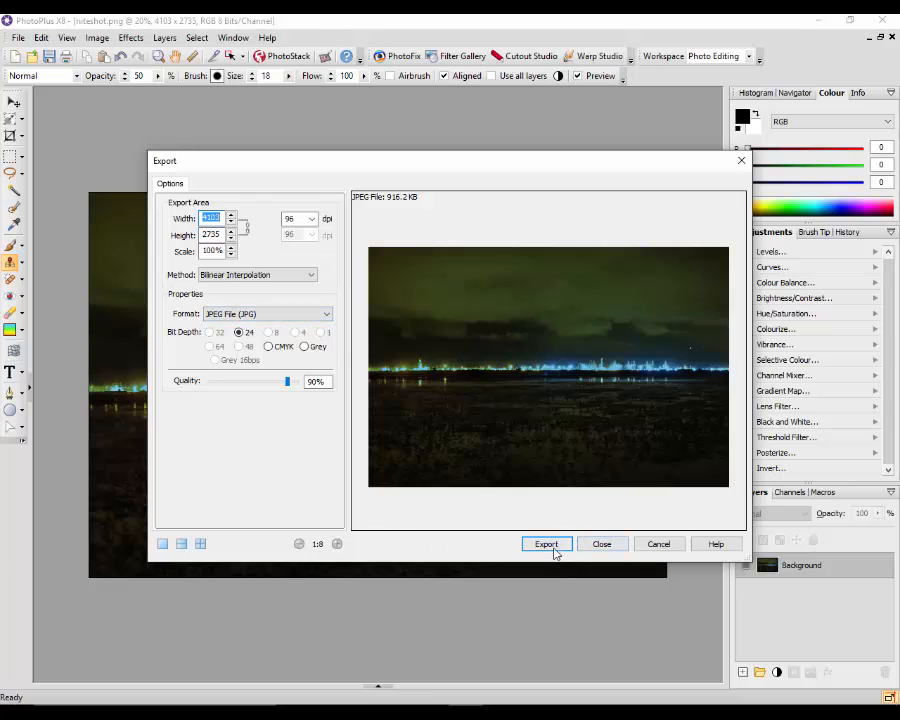
{"action": "left_click", "coordinate": [546, 544]}
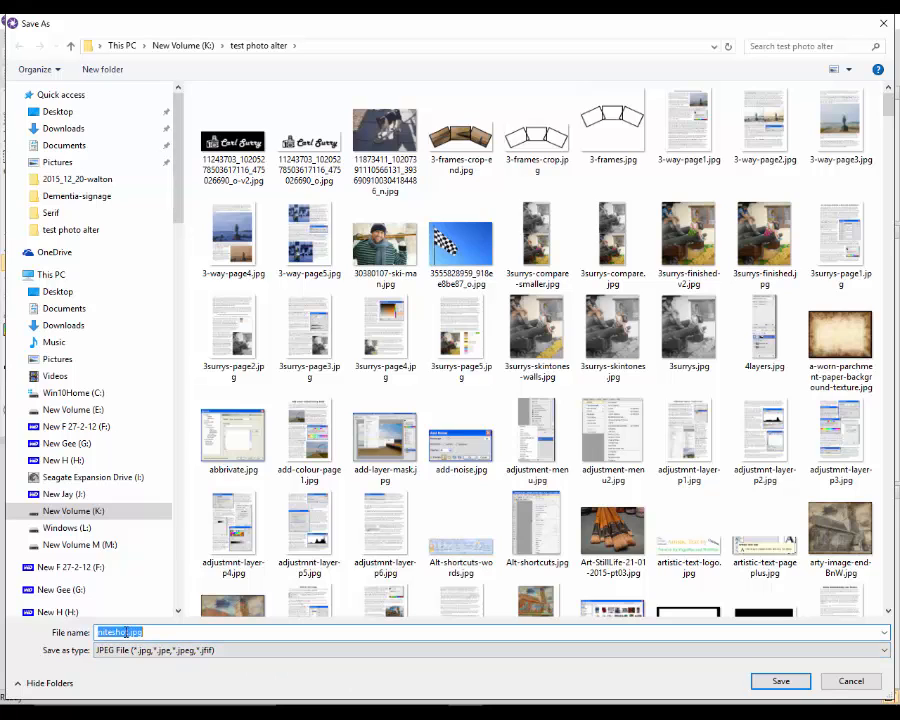
{"action": "left_click", "coordinate": [127, 631]}
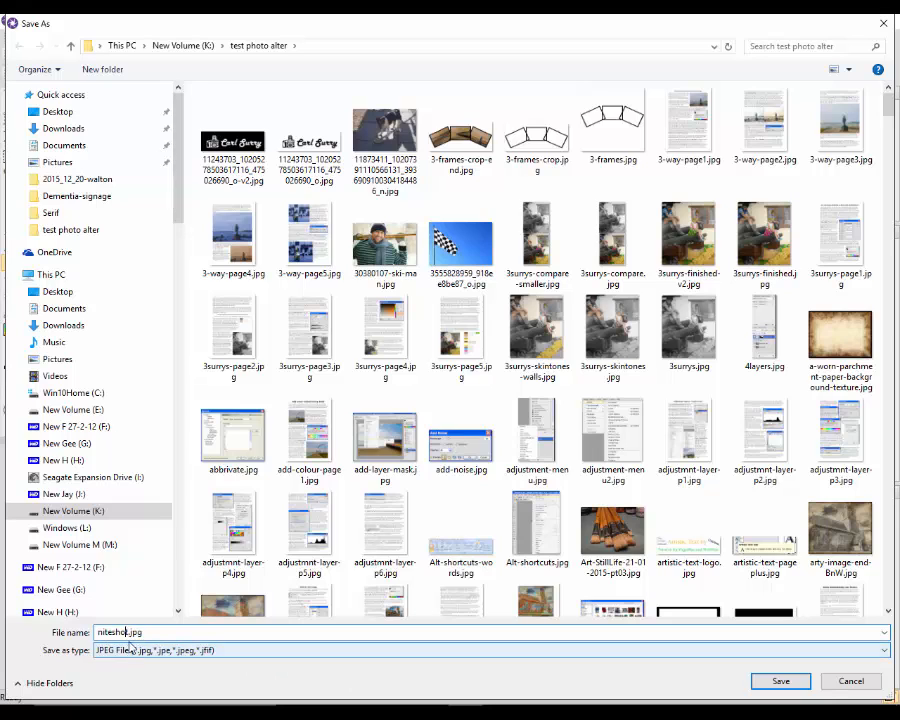
{"action": "type", "text": "1"}
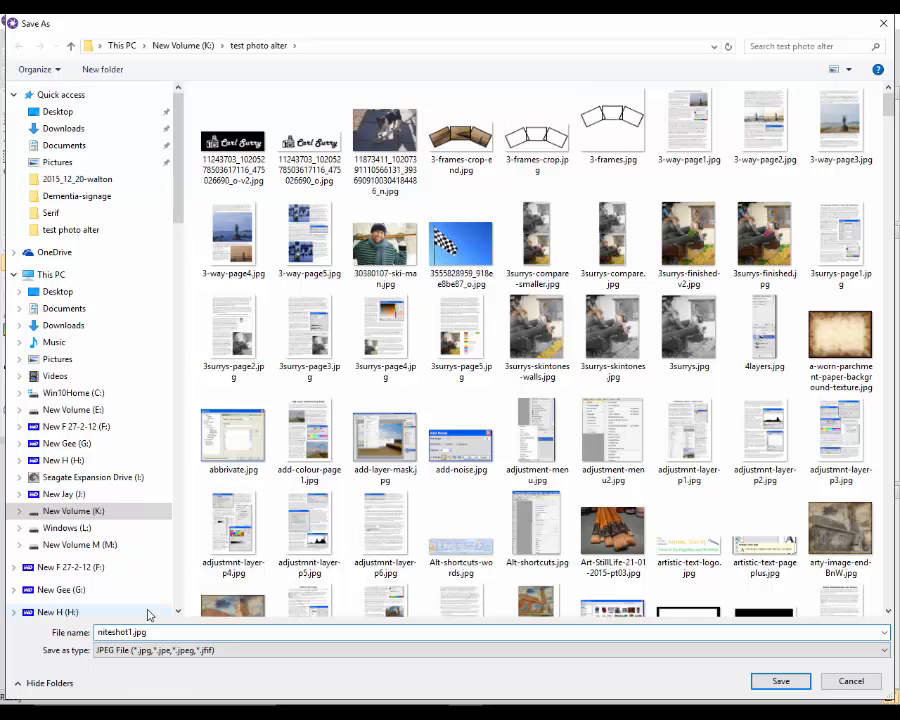
{"action": "left_click", "coordinate": [779, 681]}
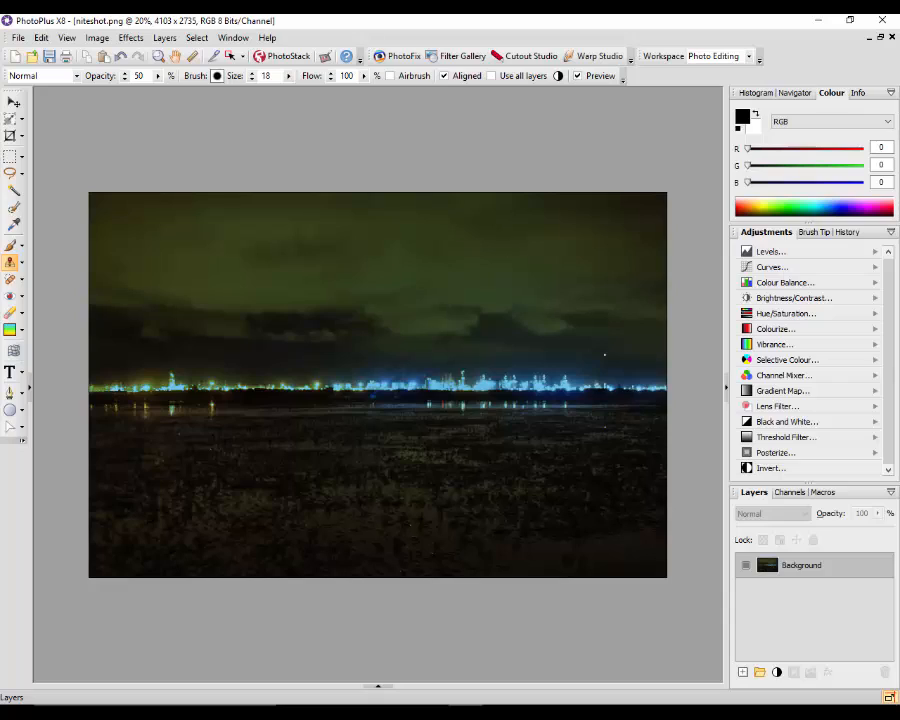